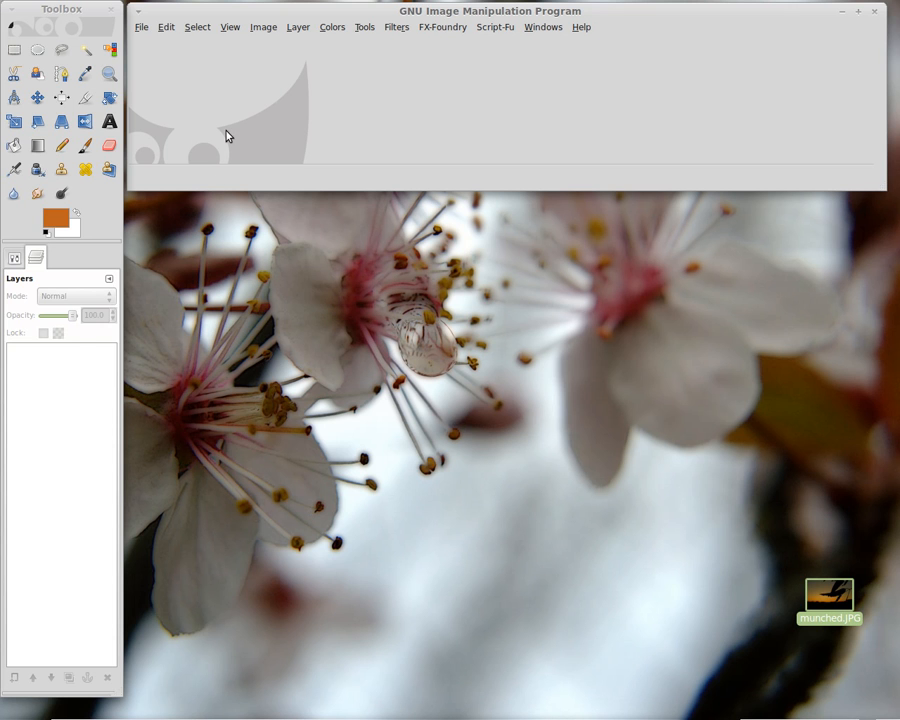
Create a new 1920 × 1280 pixel image, reviewing its advanced options before confirming.
click(142, 27)
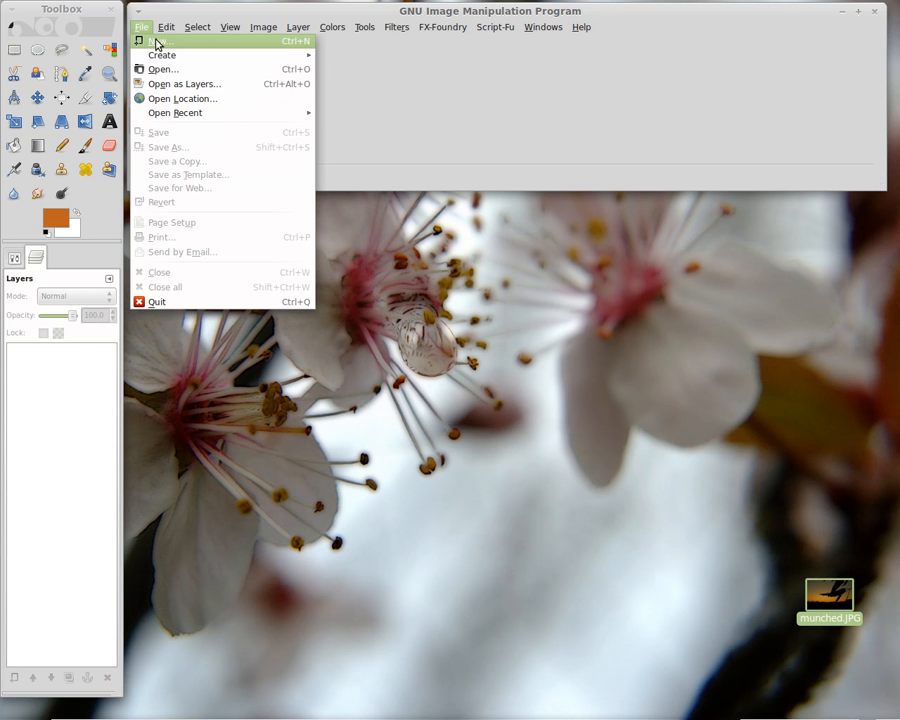
click(154, 42)
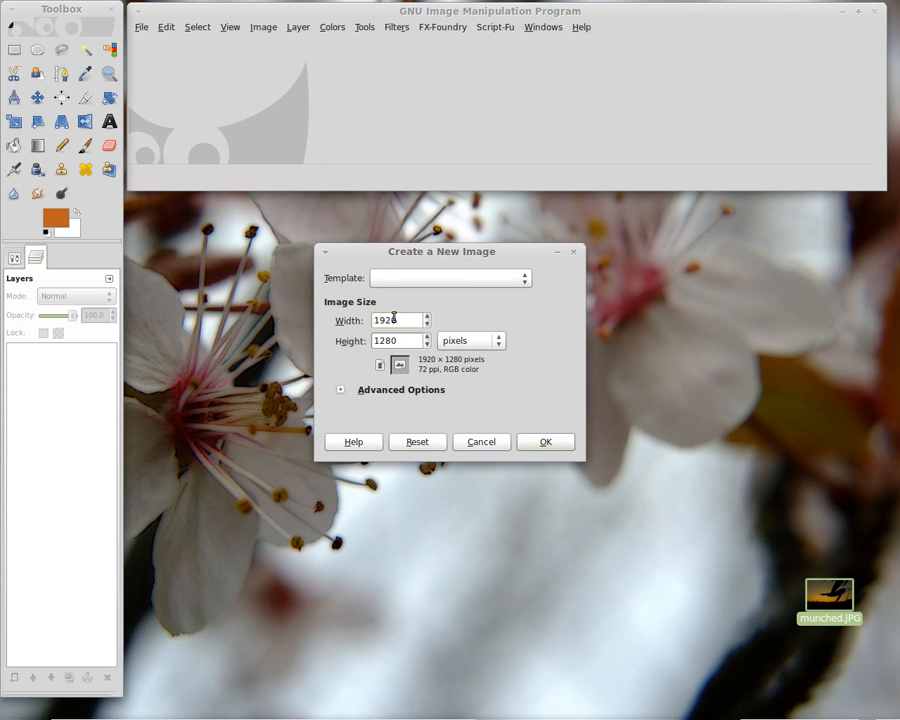
click(342, 390)
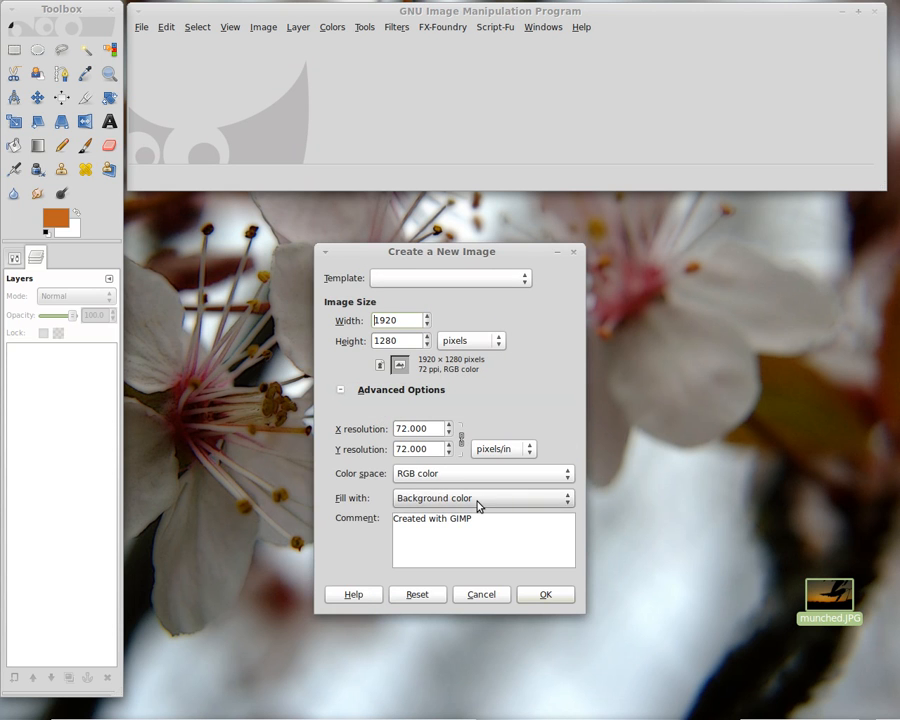
click(568, 596)
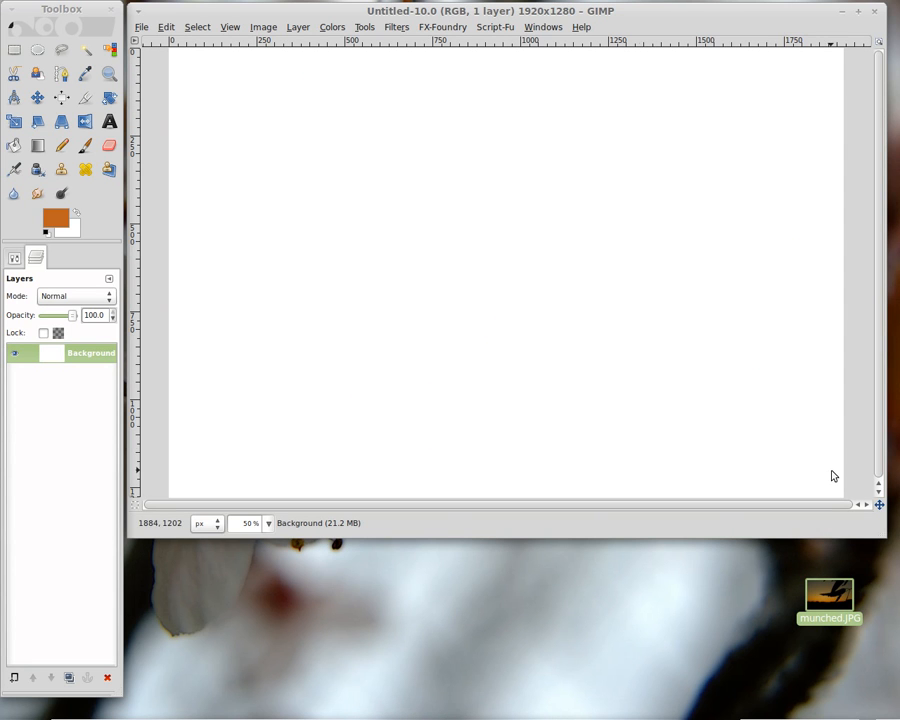
Add a new layer filled with transparency at full image size.
click(14, 678)
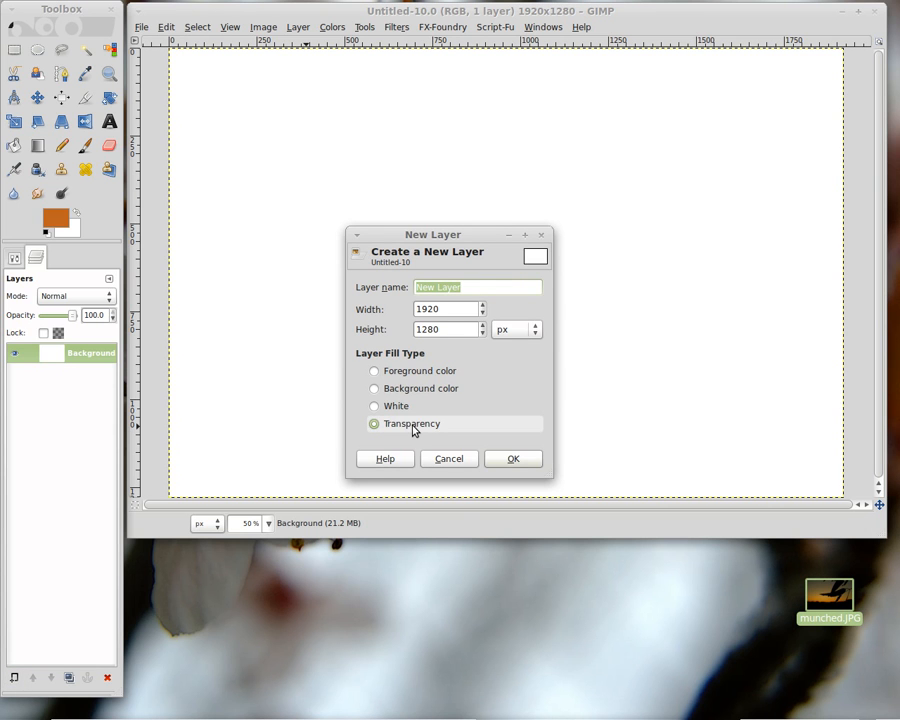
click(534, 462)
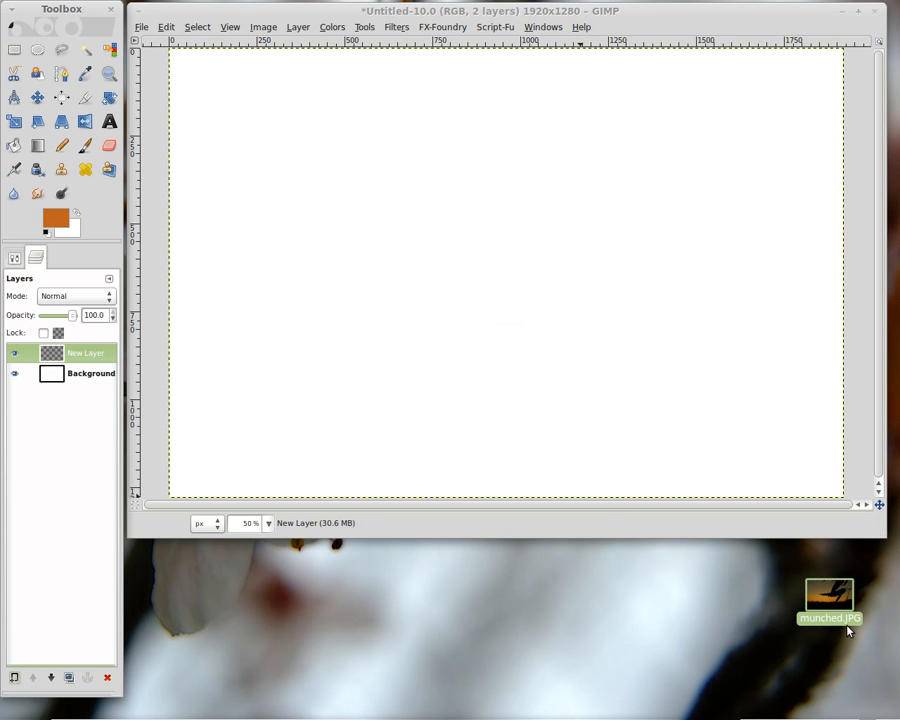
Import munched.JPG as a layer and lower it beneath the new transparent layer.
drag(832, 600, 40, 426)
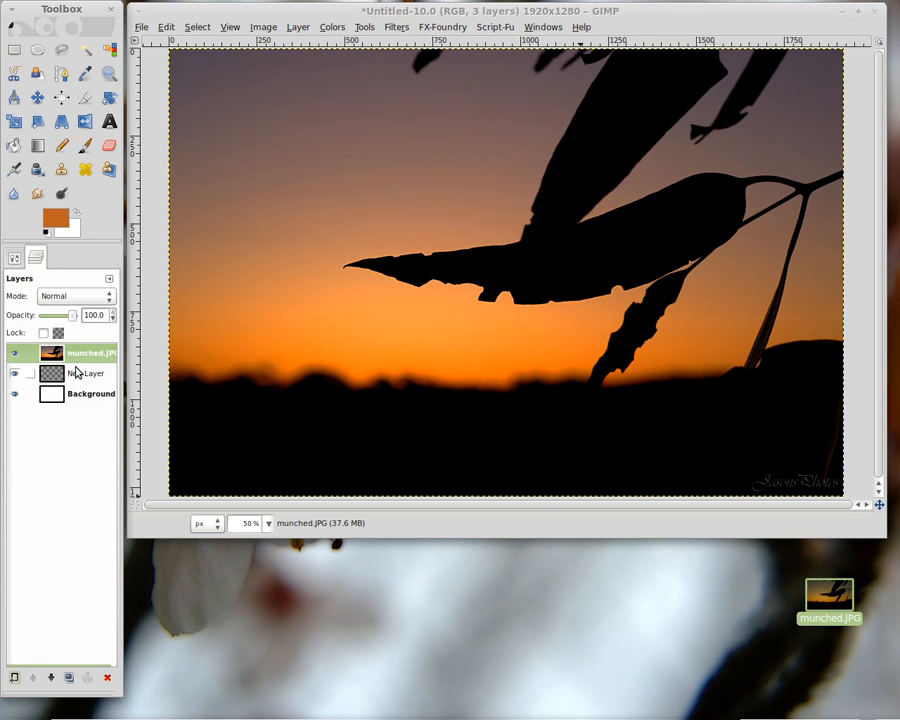
click(51, 678)
click(74, 353)
click(88, 395)
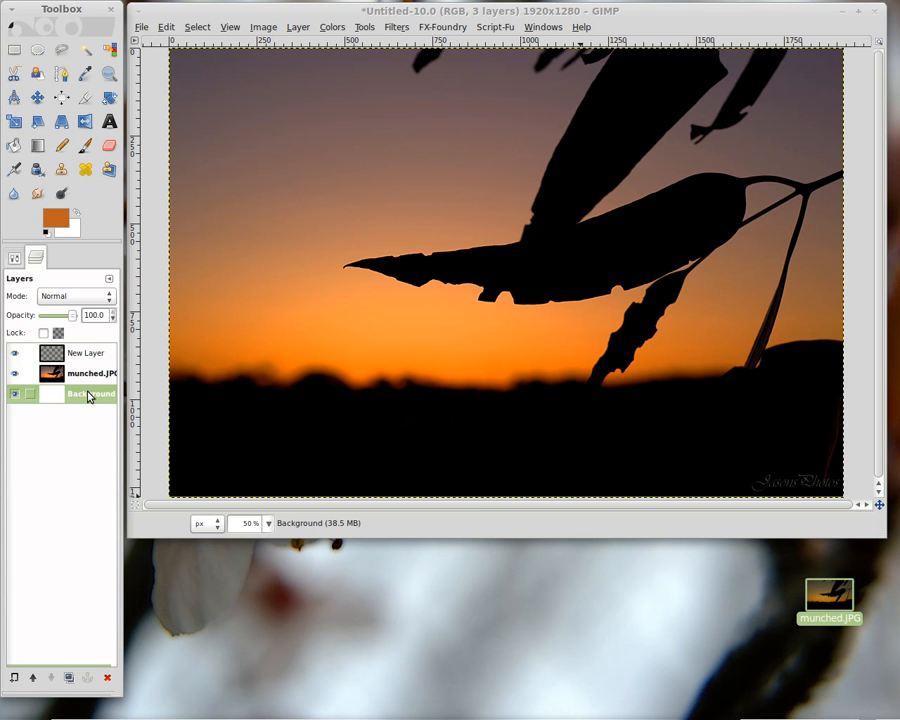
click(86, 377)
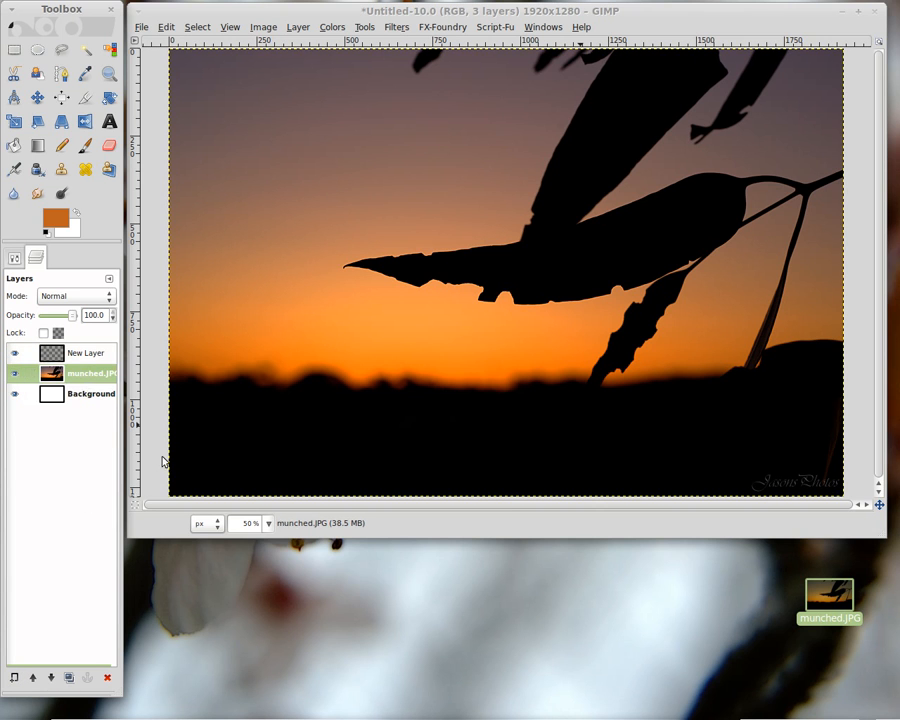
Hide the munched.JPG layer and make the transparent New Layer active.
drag(880, 528, 889, 665)
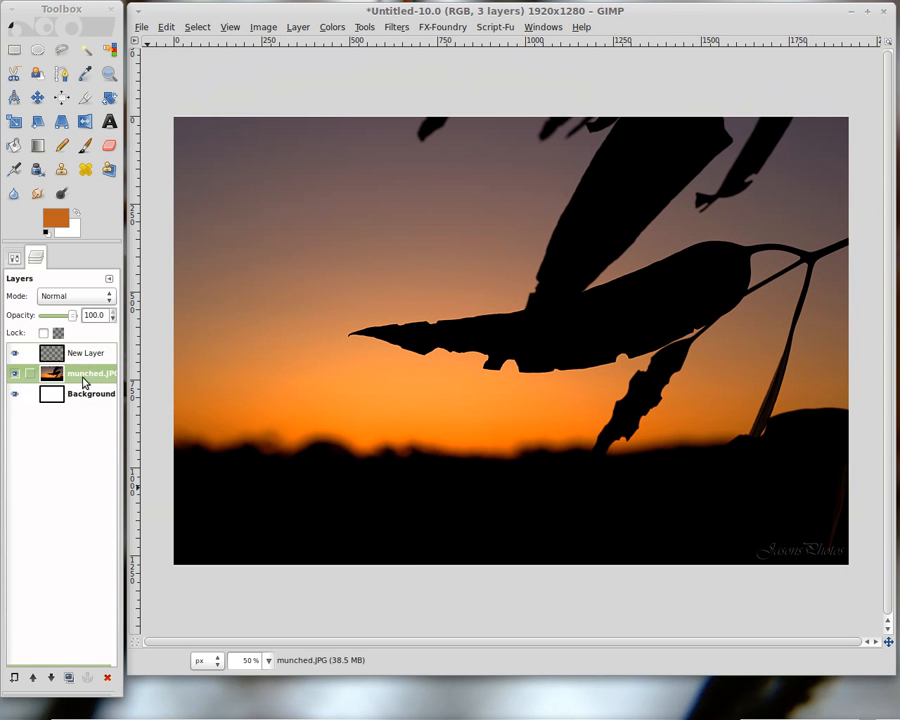
click(13, 376)
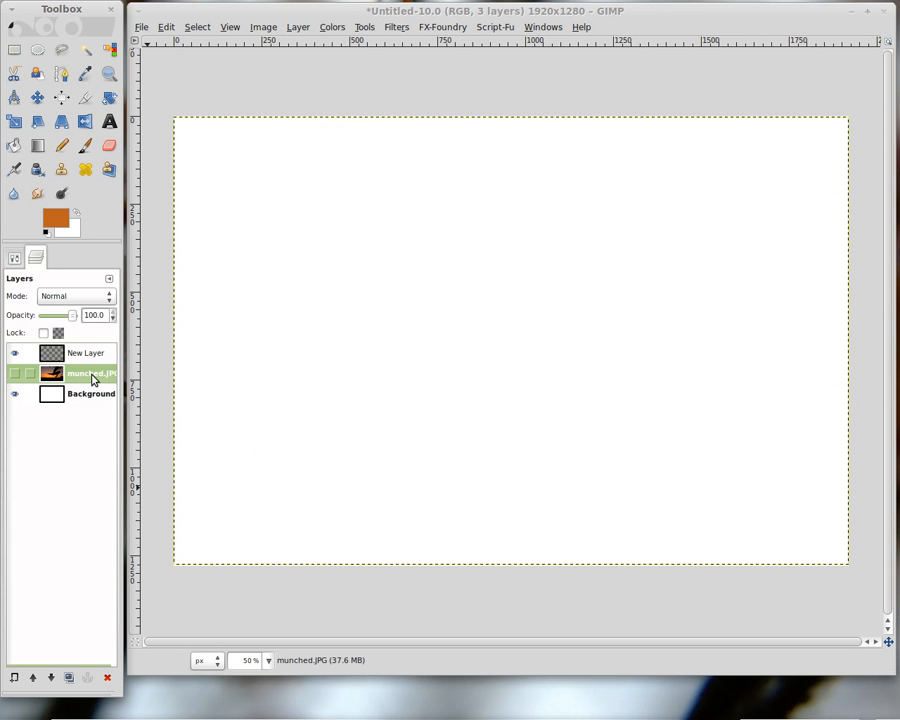
click(92, 356)
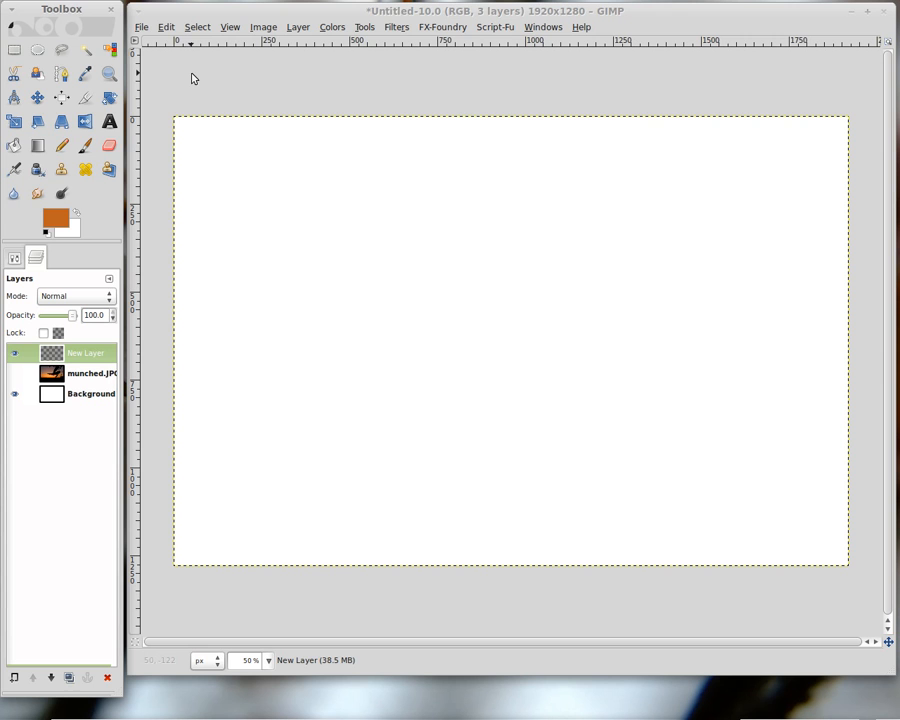
drag(163, 47, 190, 171)
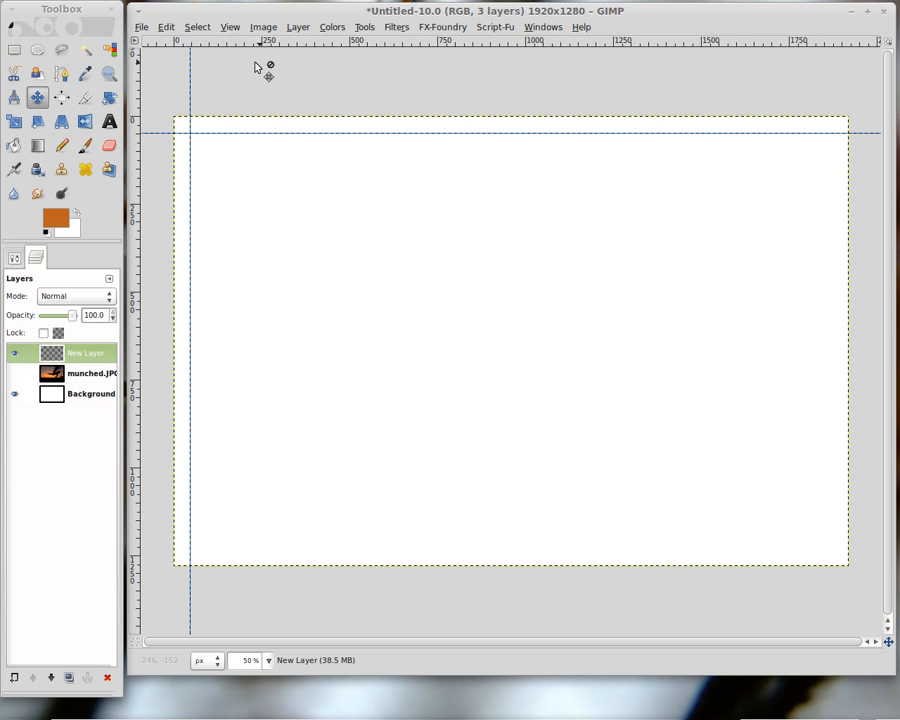
drag(192, 75, 136, 66)
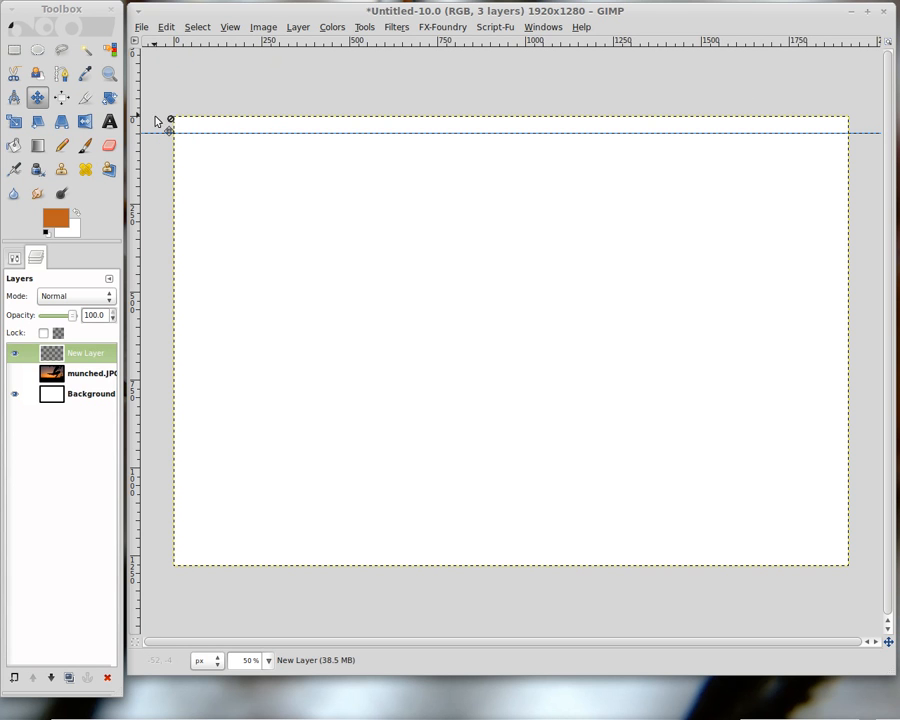
drag(155, 137, 156, 44)
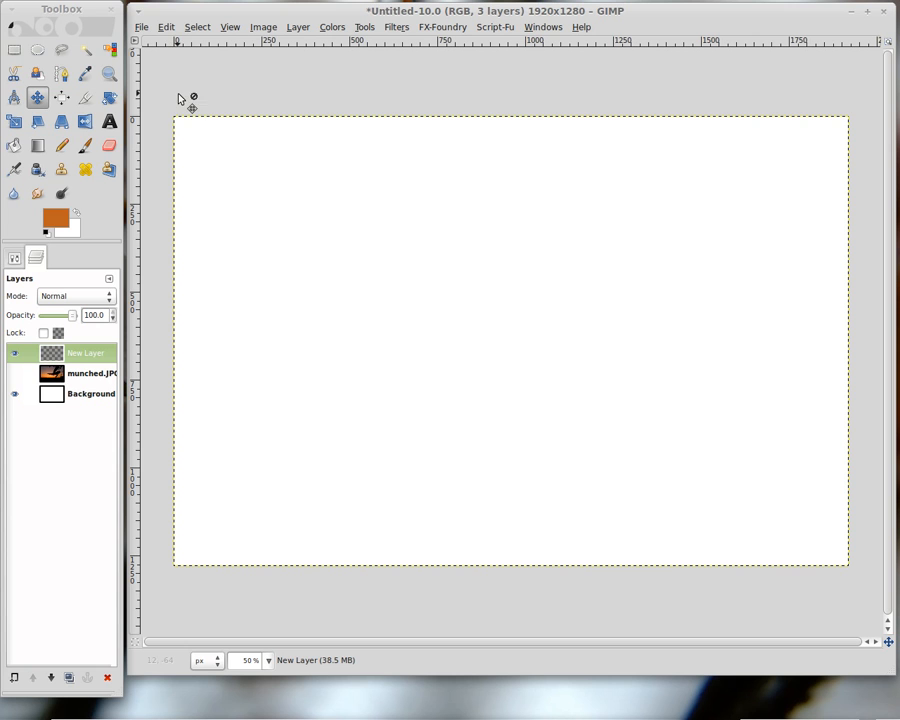
Fill a tall rectangular selection at the canvas's left edge with black (000000) as the foreground colour.
click(15, 50)
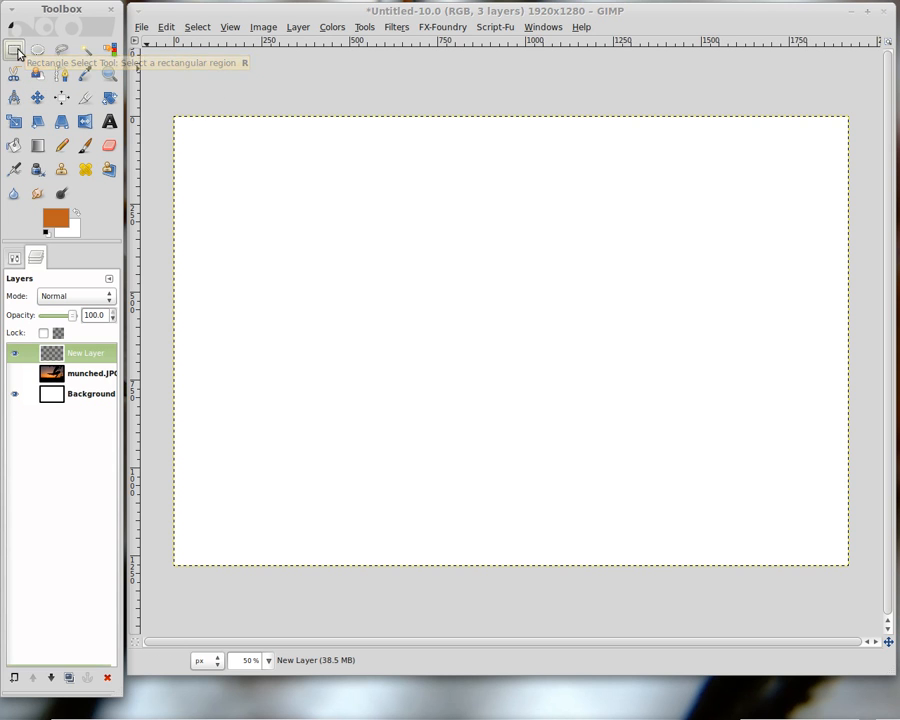
drag(191, 133, 309, 548)
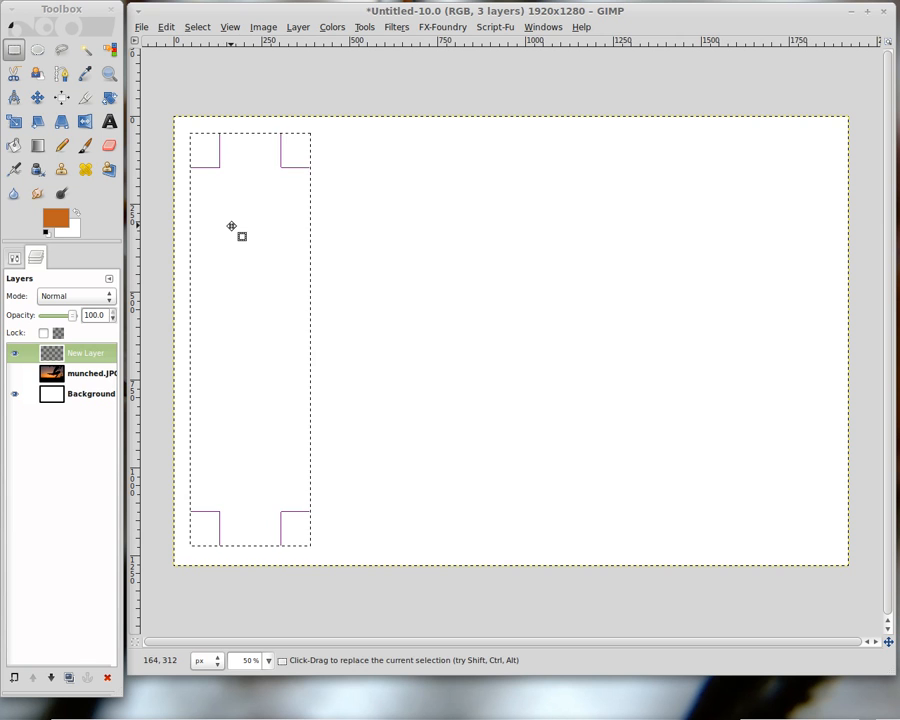
click(53, 219)
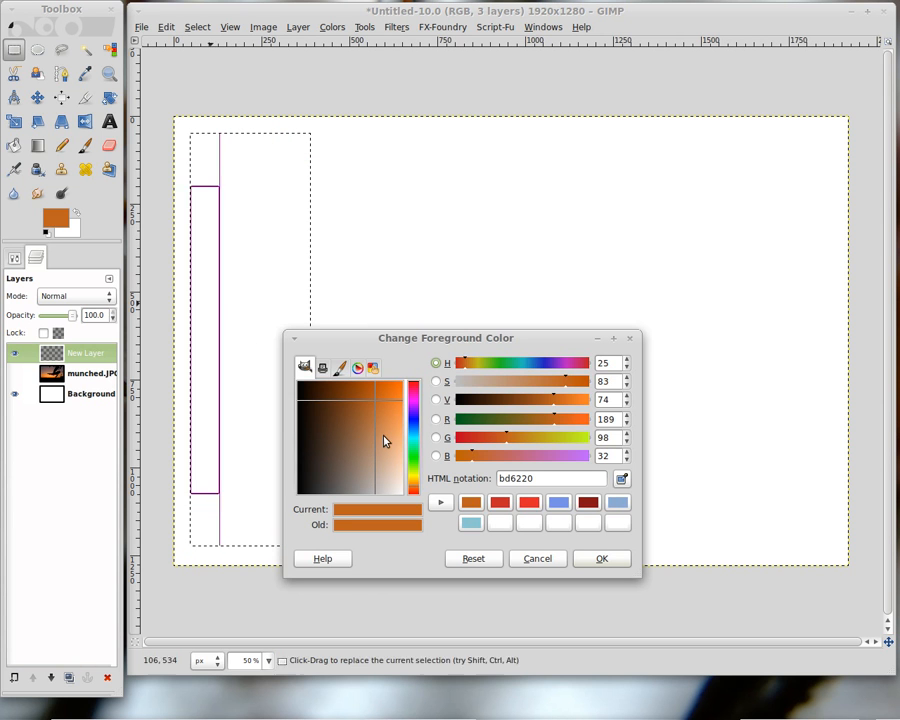
click(305, 392)
click(300, 387)
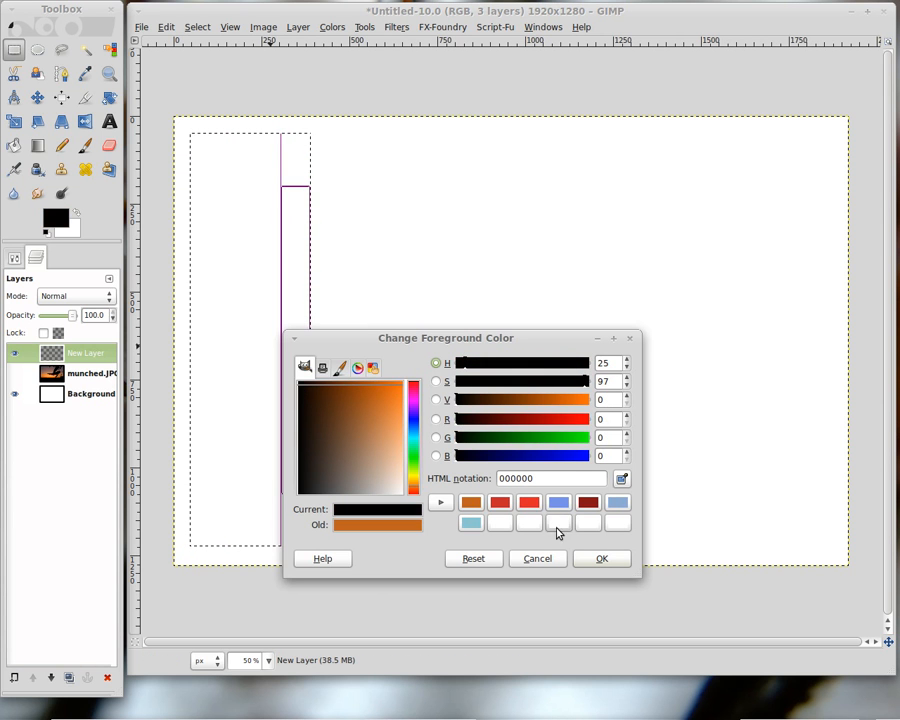
click(599, 558)
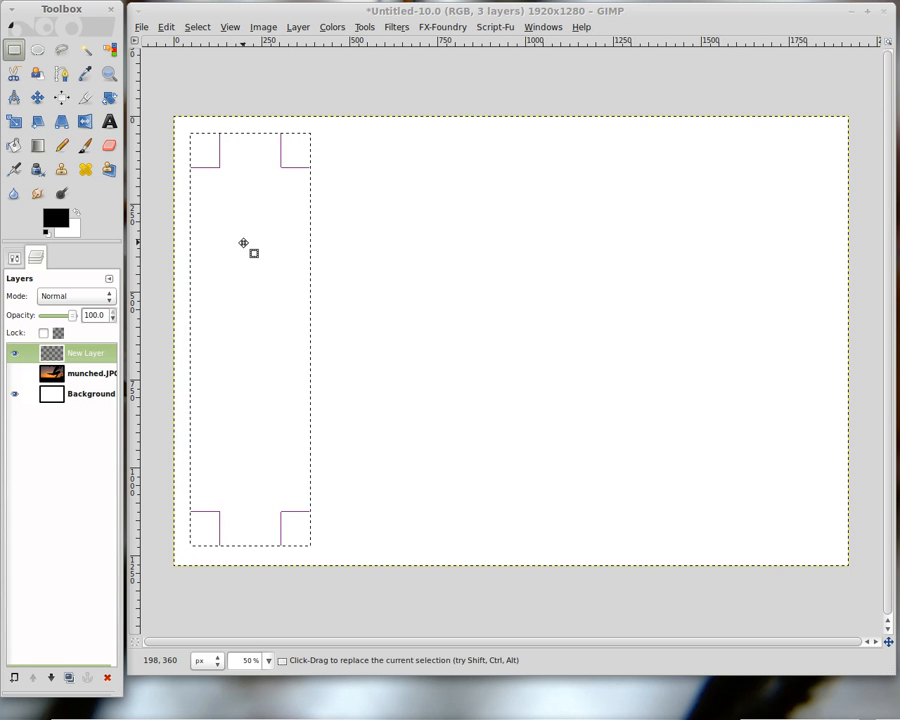
key(ctrl+comma)
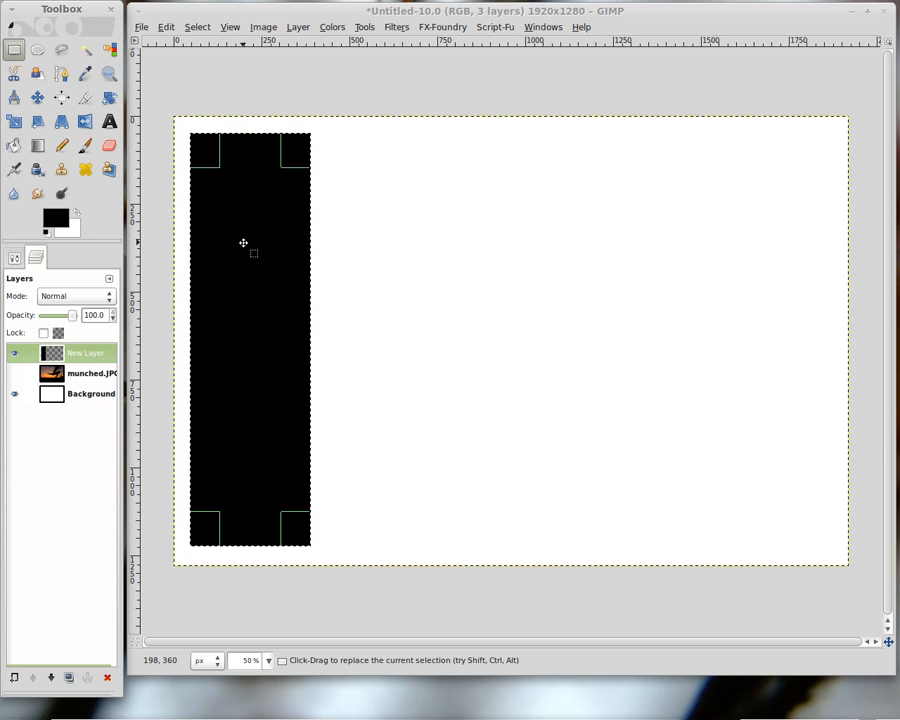
Move the selection rightward and fill it repeatedly to create five evenly spaced black columns.
drag(242, 271, 368, 269)
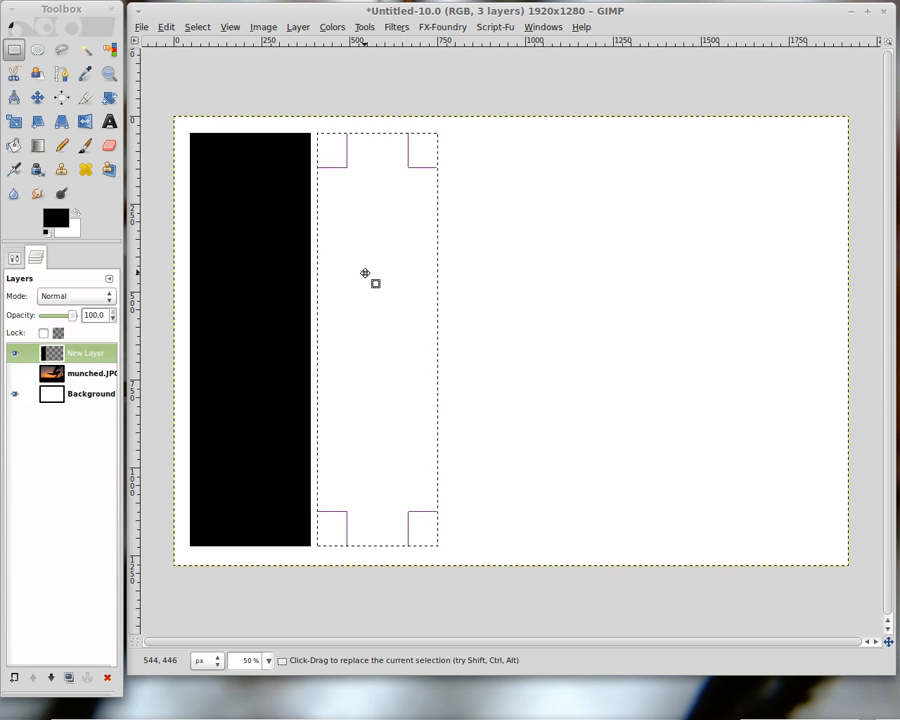
key(ctrl+comma)
drag(365, 273, 772, 272)
key(ctrl+comma)
key(ctrl+comma)
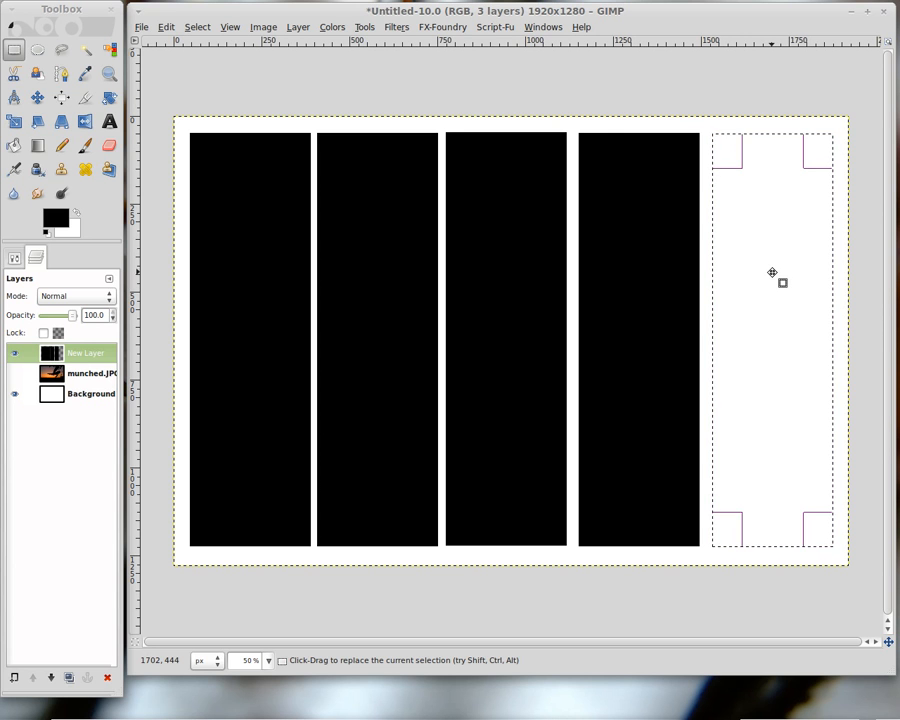
key(ctrl+comma)
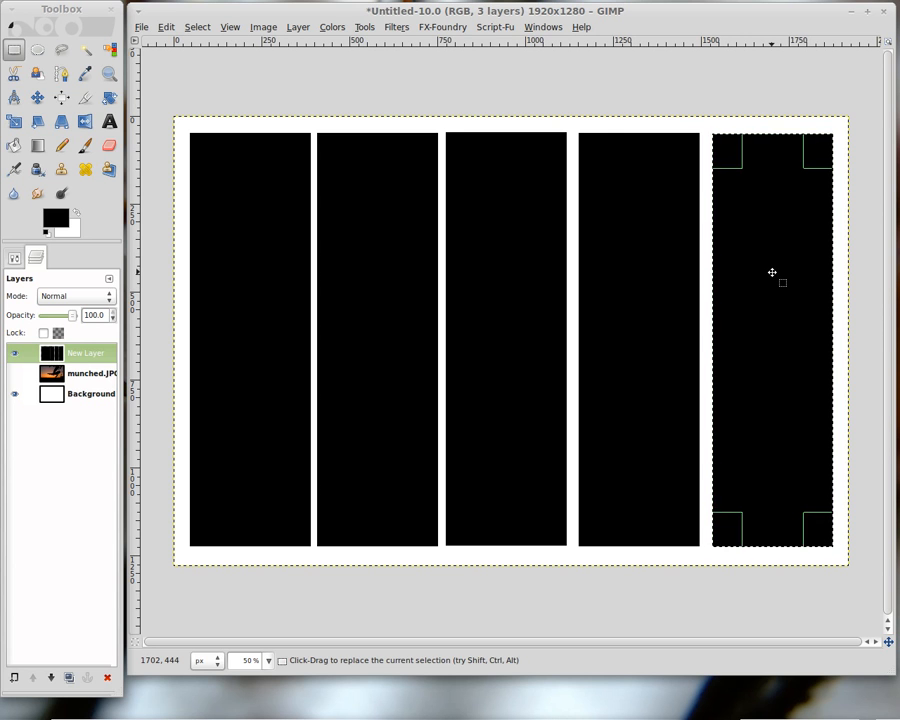
Remove the current selection.
click(167, 28)
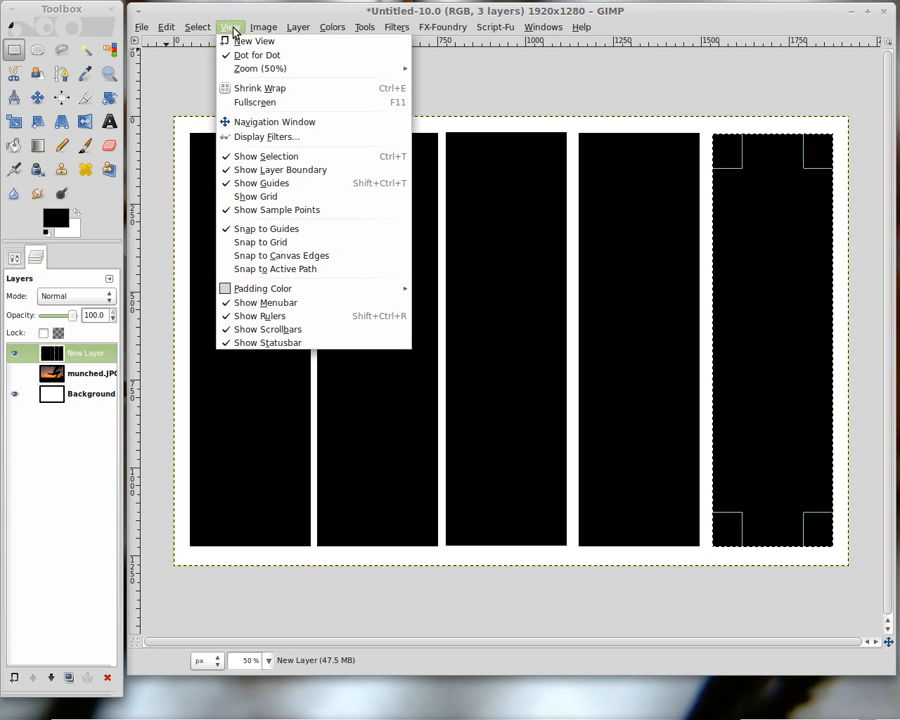
mouse_move(199, 28)
click(206, 56)
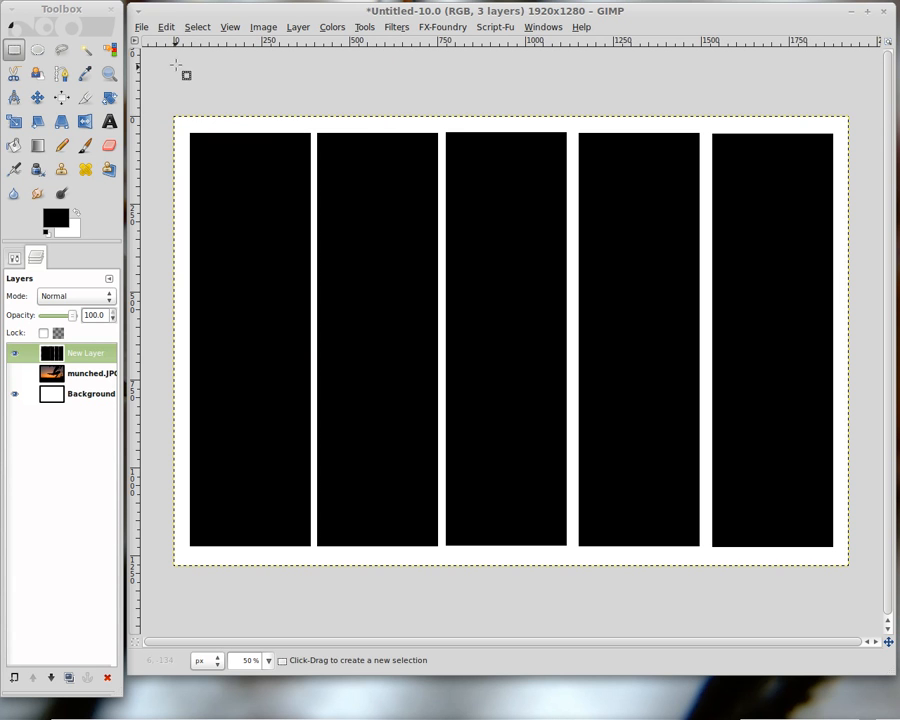
drag(167, 42, 162, 151)
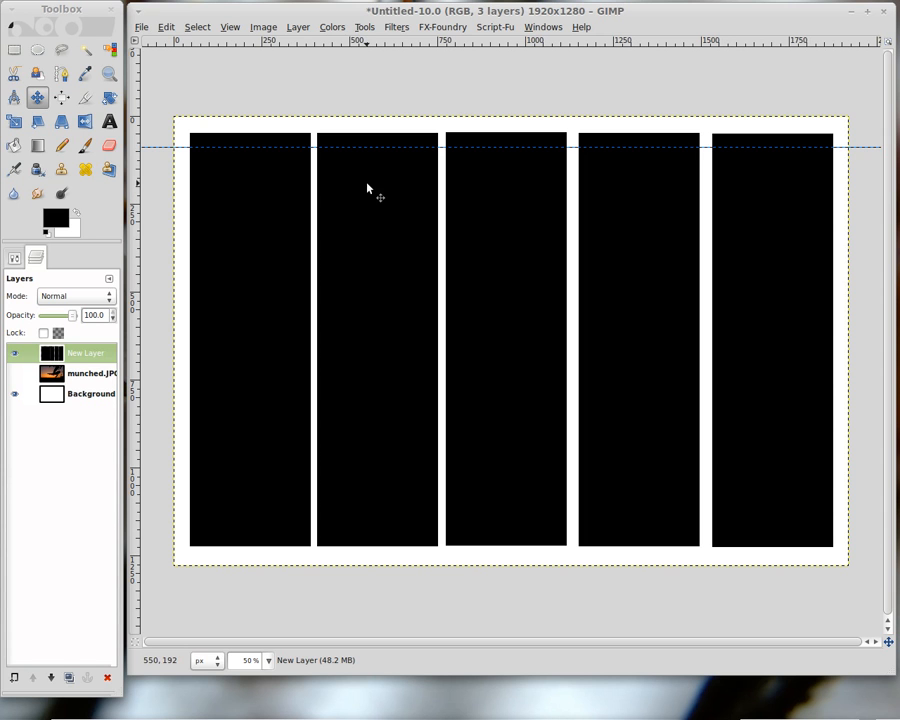
drag(311, 148, 165, 93)
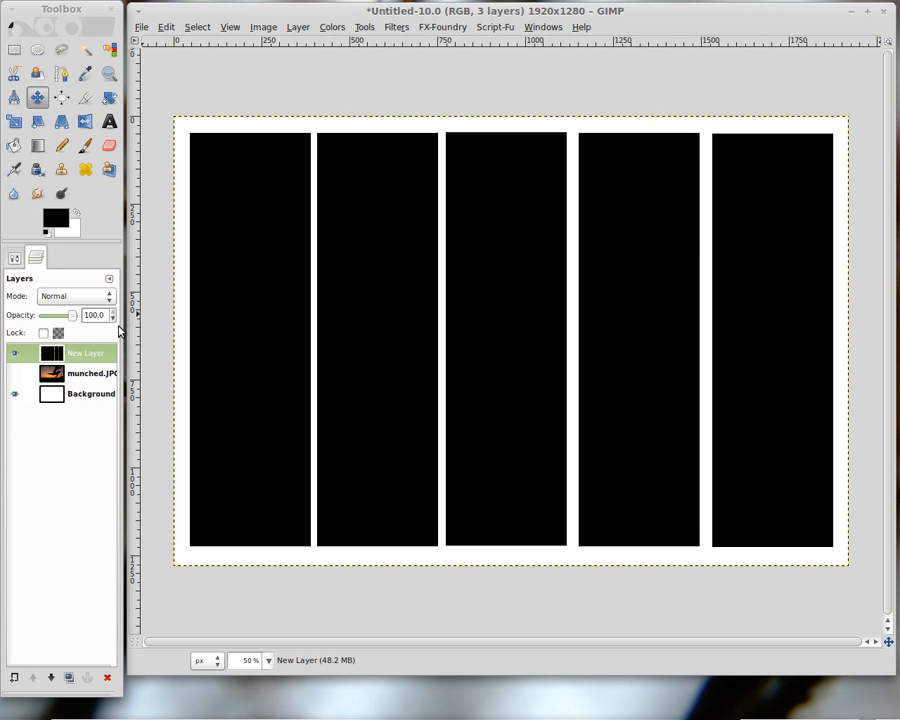
Make the munched.JPG layer active and briefly toggle its visibility to preview the photo behind the columns.
click(99, 376)
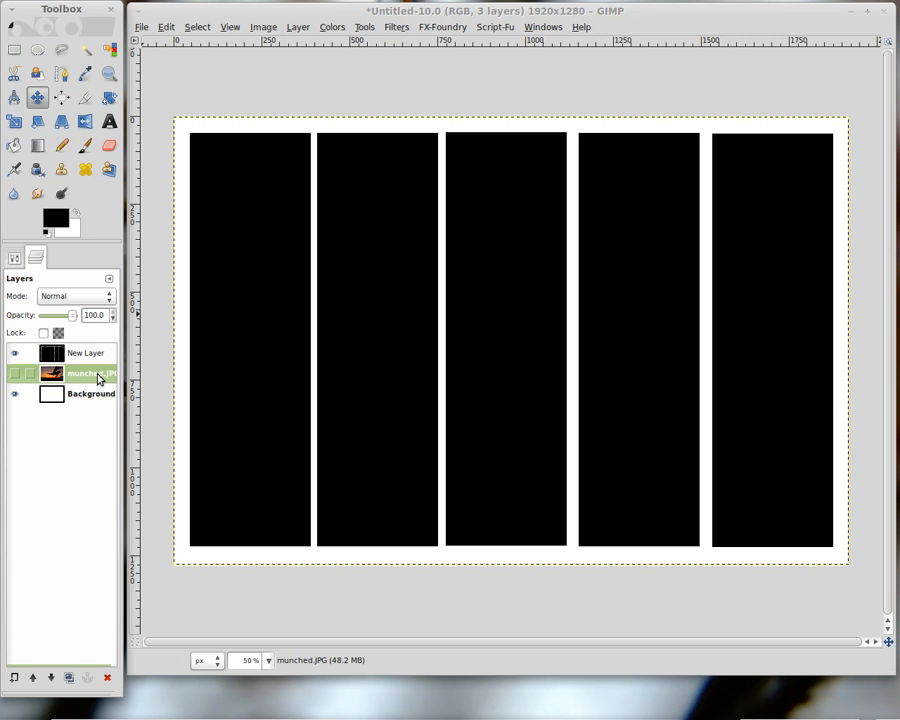
click(14, 373)
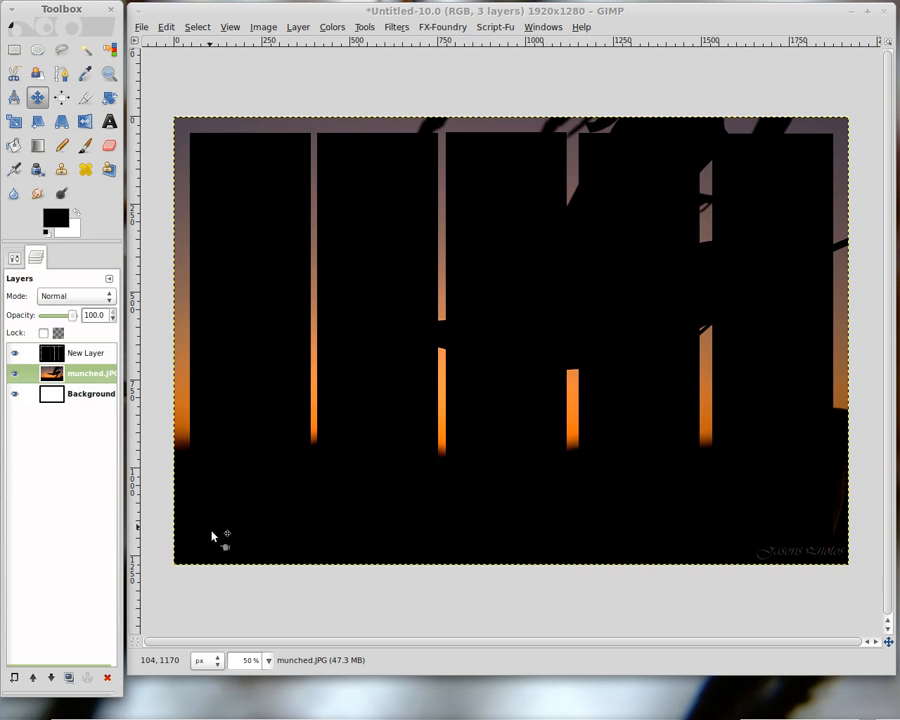
click(15, 376)
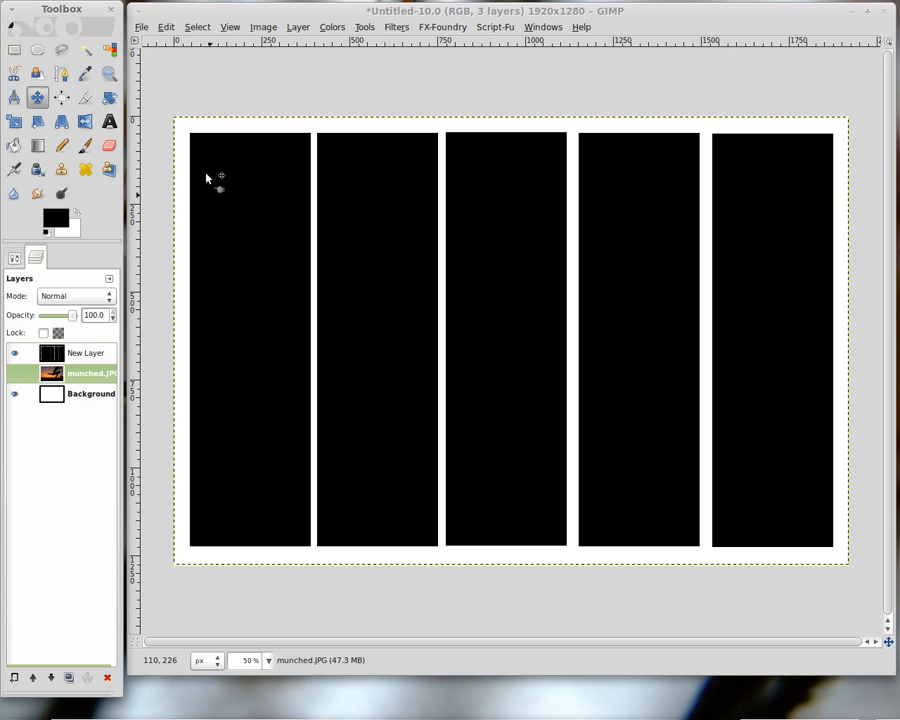
Draw a rectangular selection spanning all five black columns to check the area they cover.
click(15, 50)
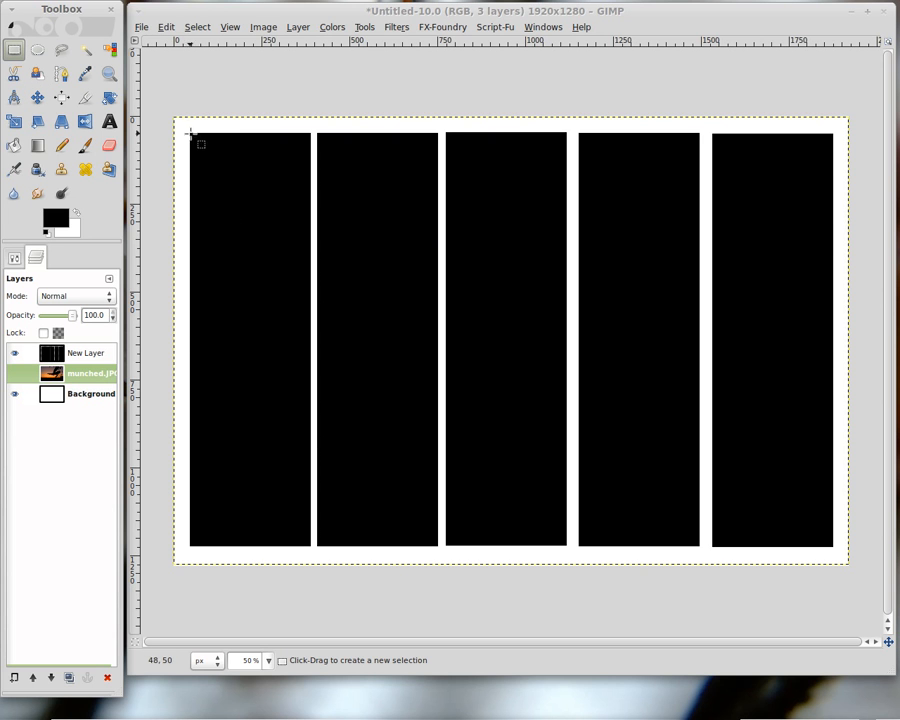
drag(191, 135, 828, 544)
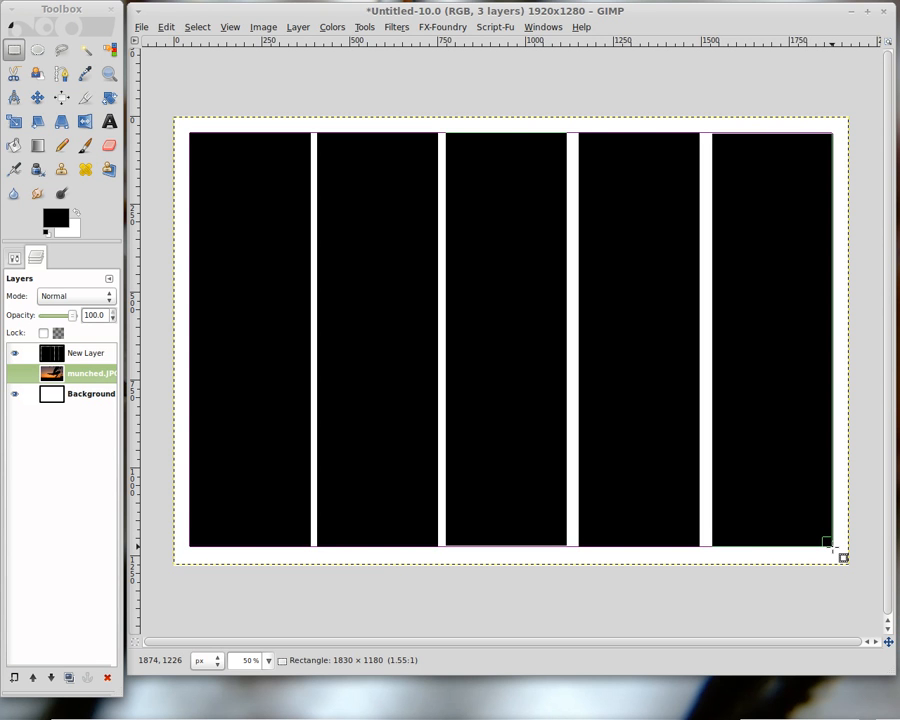
drag(843, 557, 842, 556)
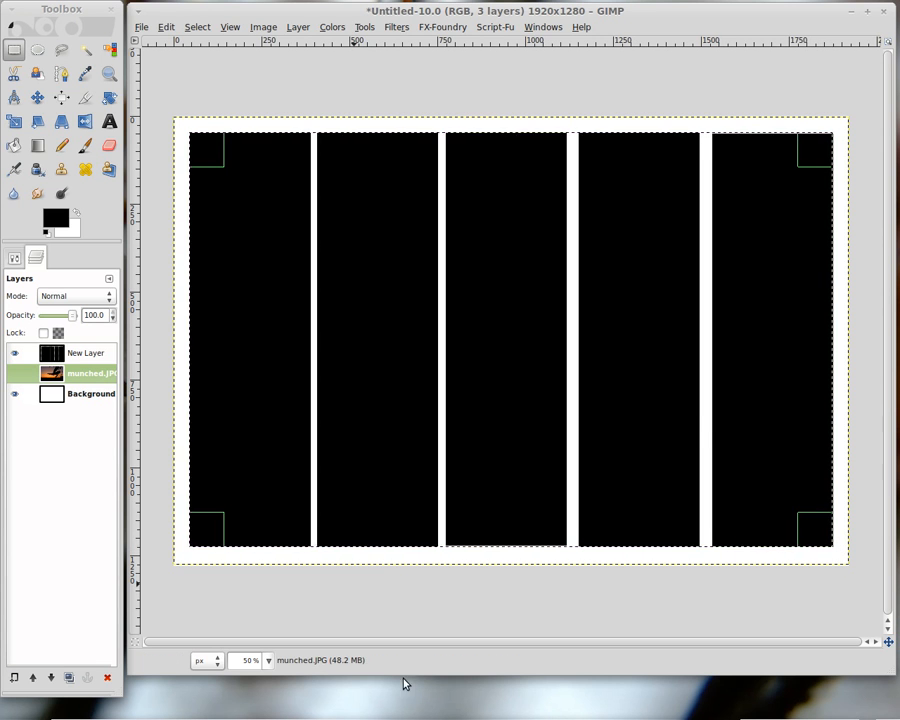
click(14, 258)
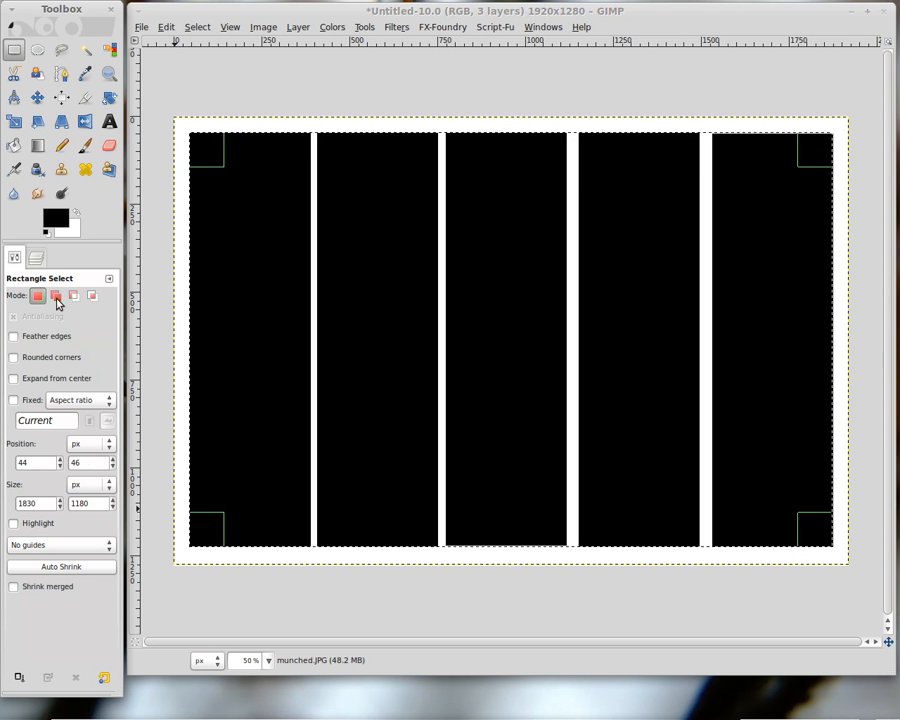
click(38, 259)
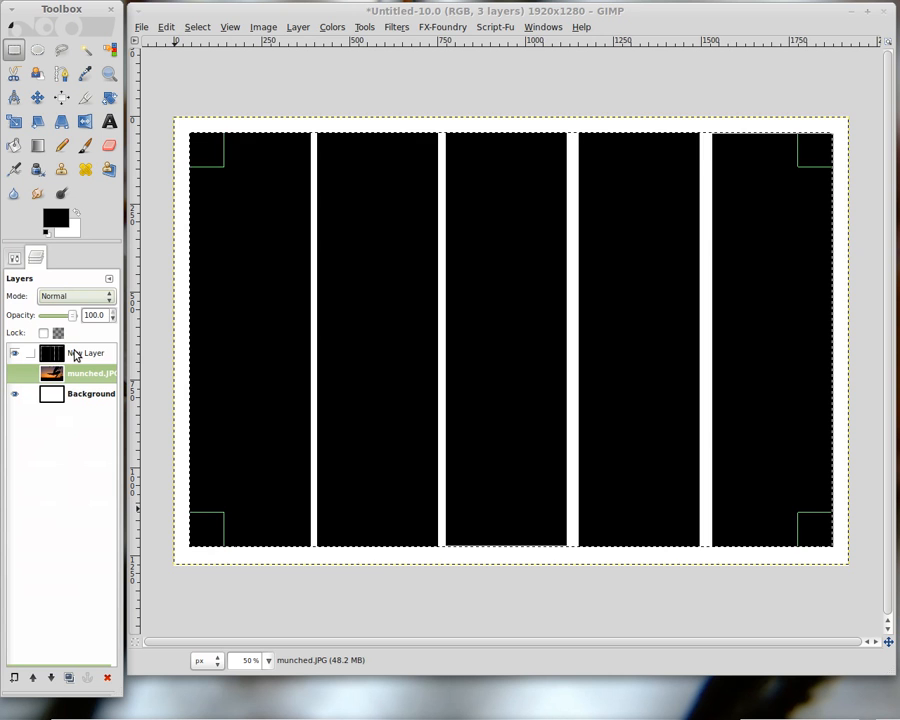
Make the munched.JPG layer visible again and remove the selection.
click(14, 373)
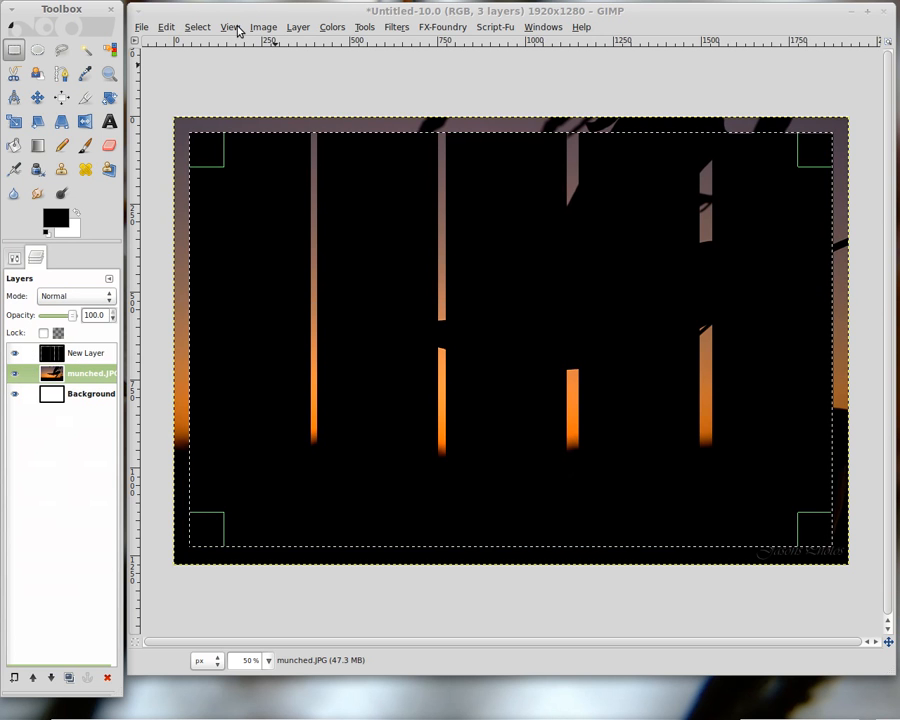
click(200, 28)
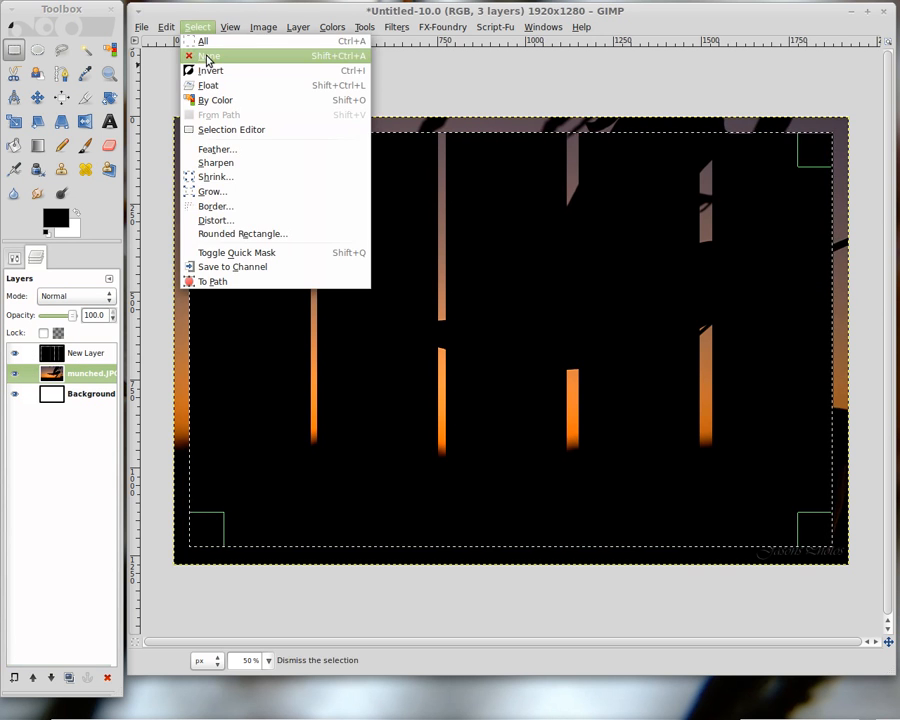
click(207, 56)
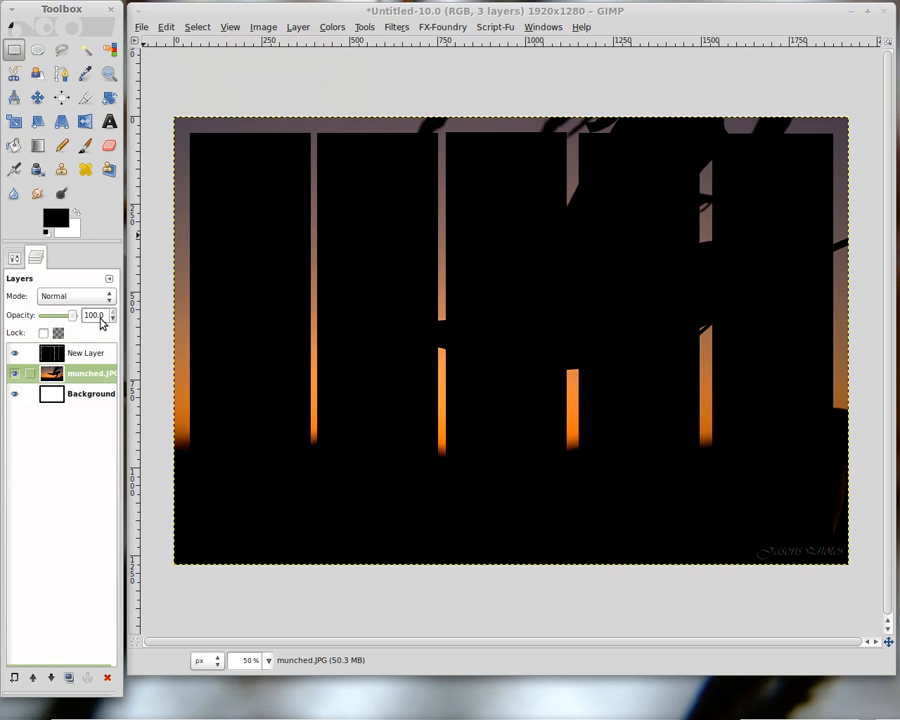
click(15, 122)
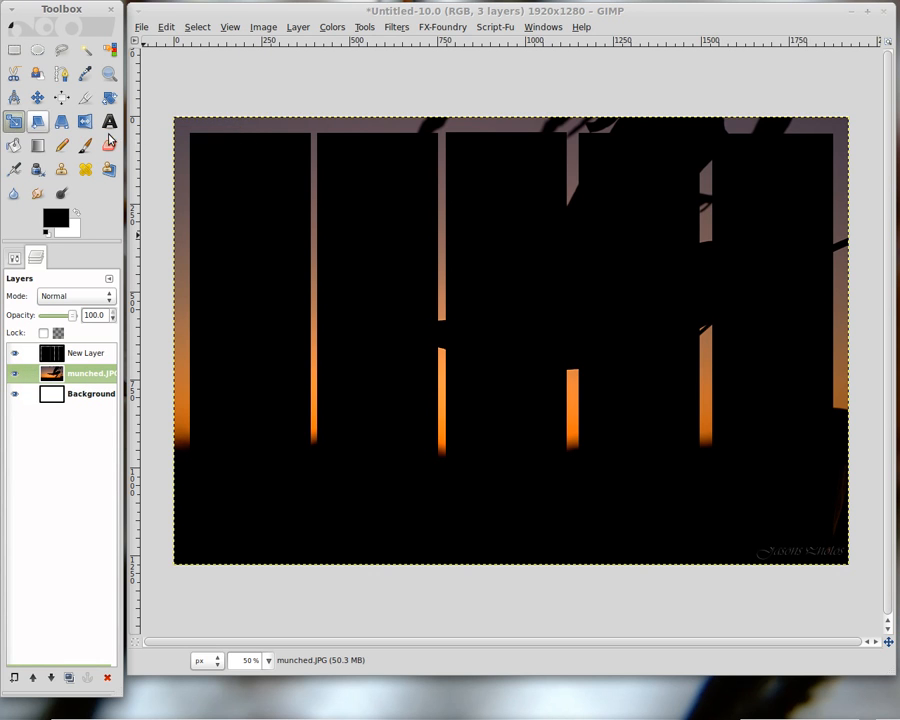
click(312, 194)
text(1180)
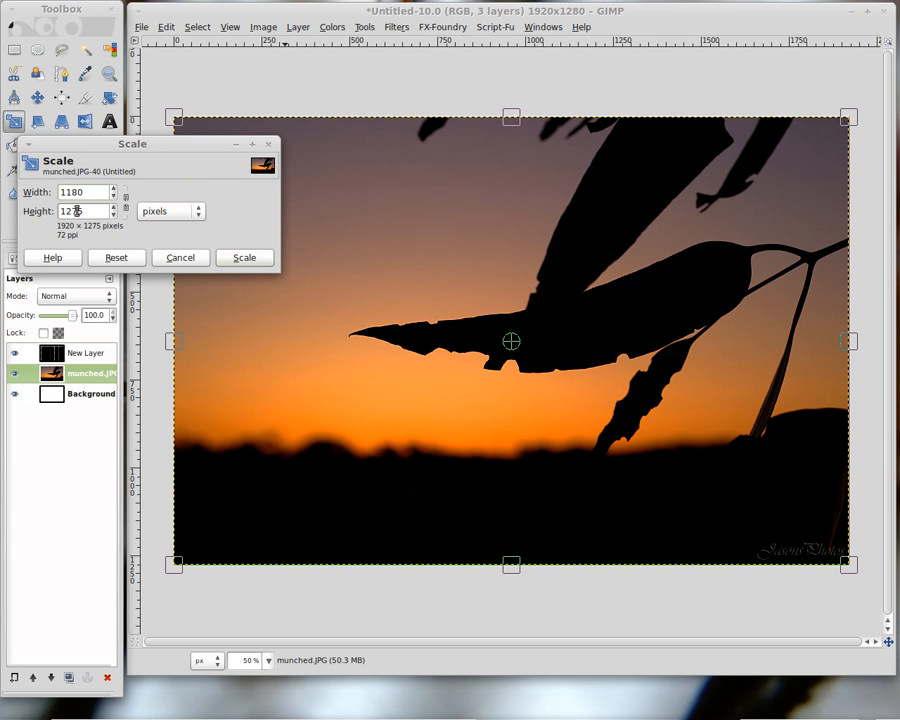
click(87, 210)
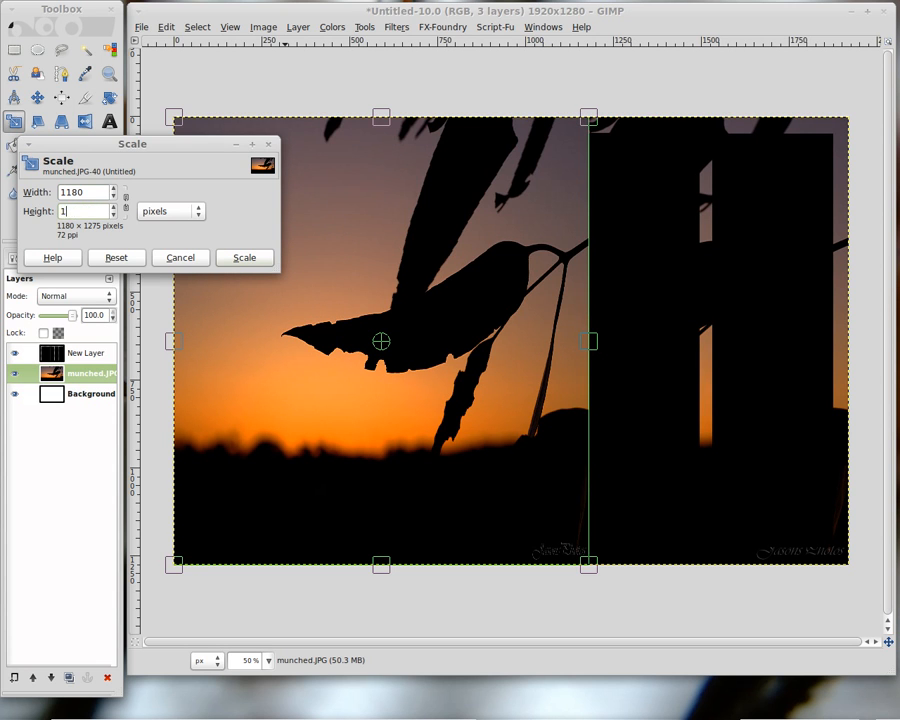
click(180, 257)
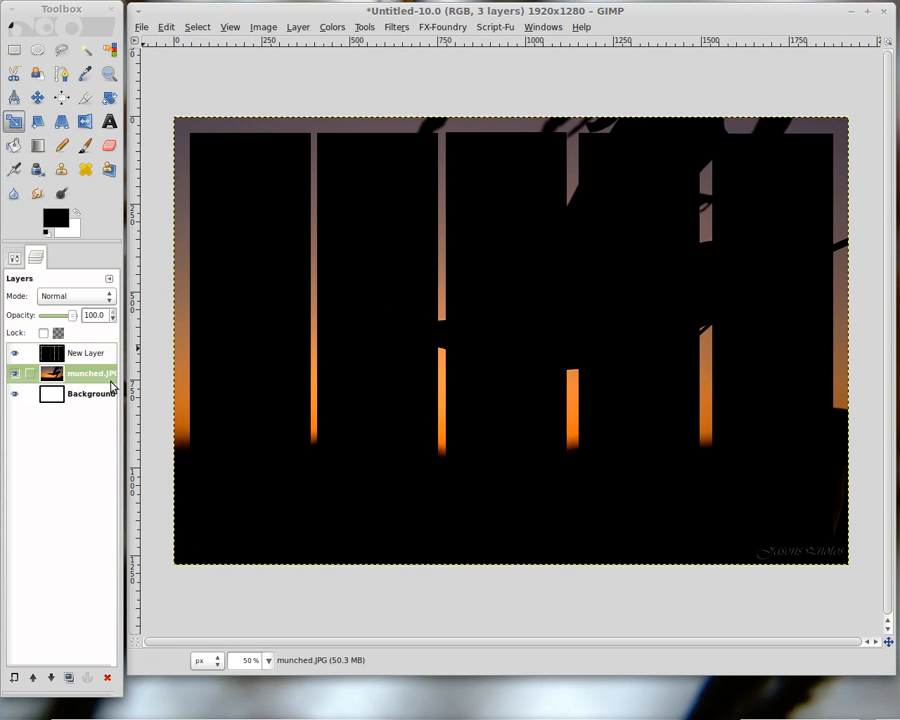
Move the munched.JPG layer so its top-left corner lines up with the first column's top-left corner.
click(38, 97)
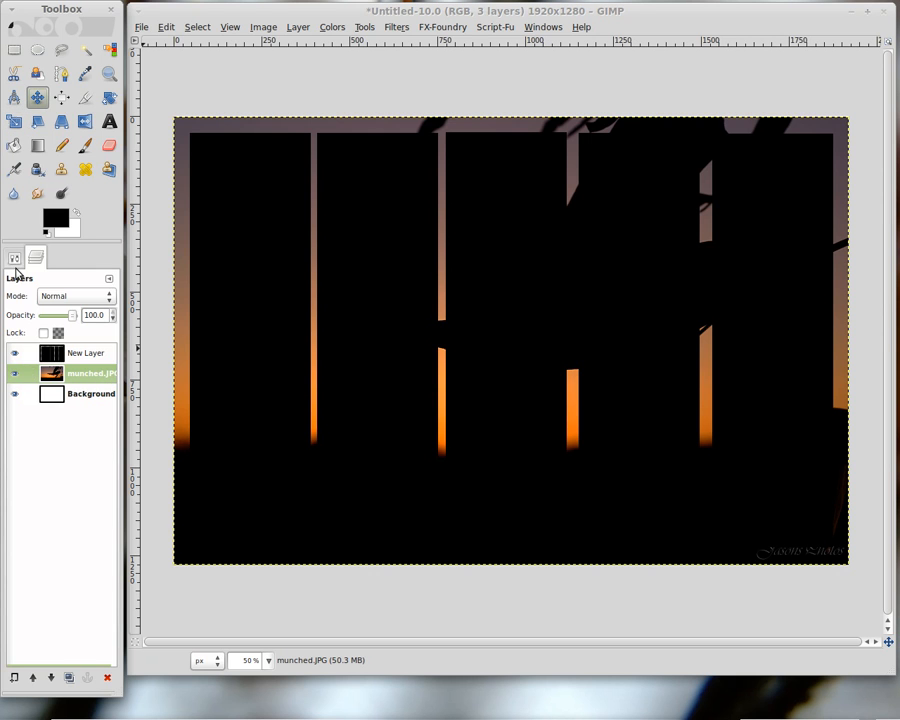
click(13, 259)
click(54, 344)
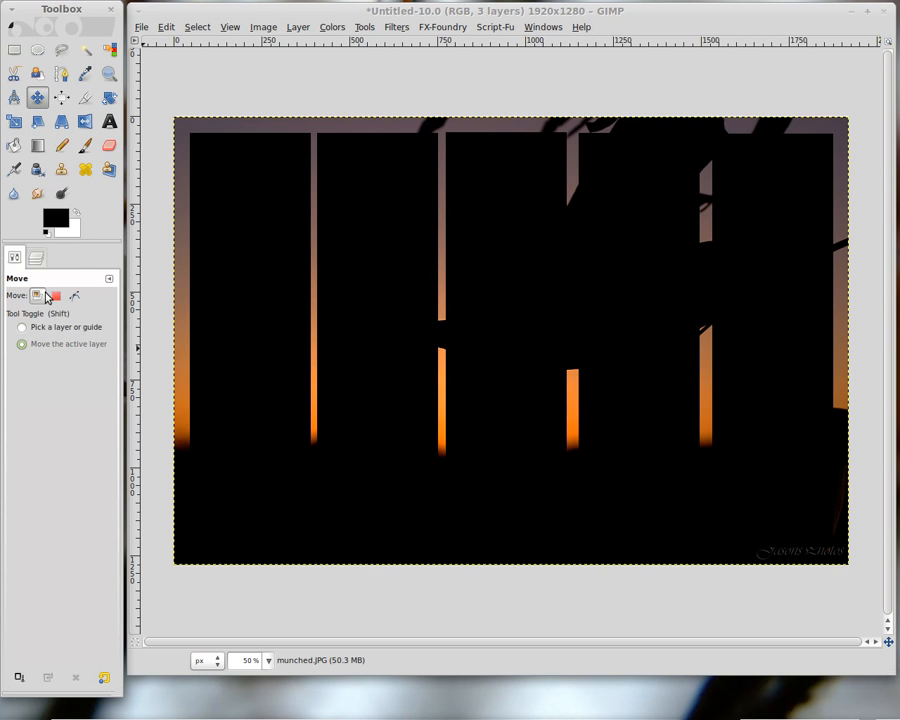
click(37, 259)
mouse_move(188, 258)
mouse_down()
mouse_move(223, 257)
mouse_move(205, 267)
mouse_move(182, 242)
mouse_move(191, 243)
mouse_move(200, 272)
mouse_up()
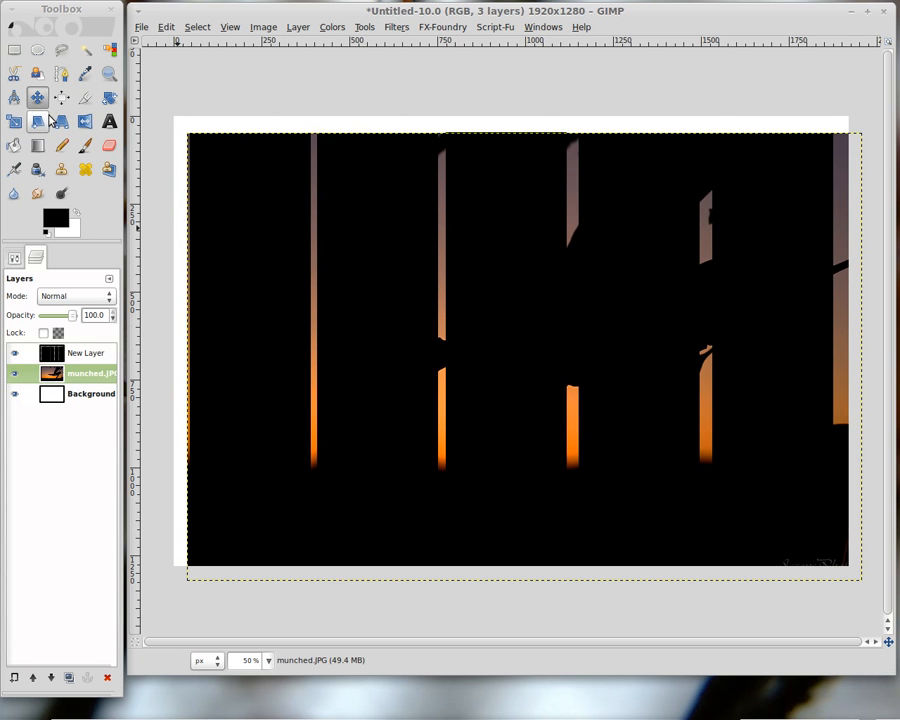
Scale the munched.JPG layer to about 1840 × 1187 pixels so it covers the columns.
click(14, 121)
click(442, 282)
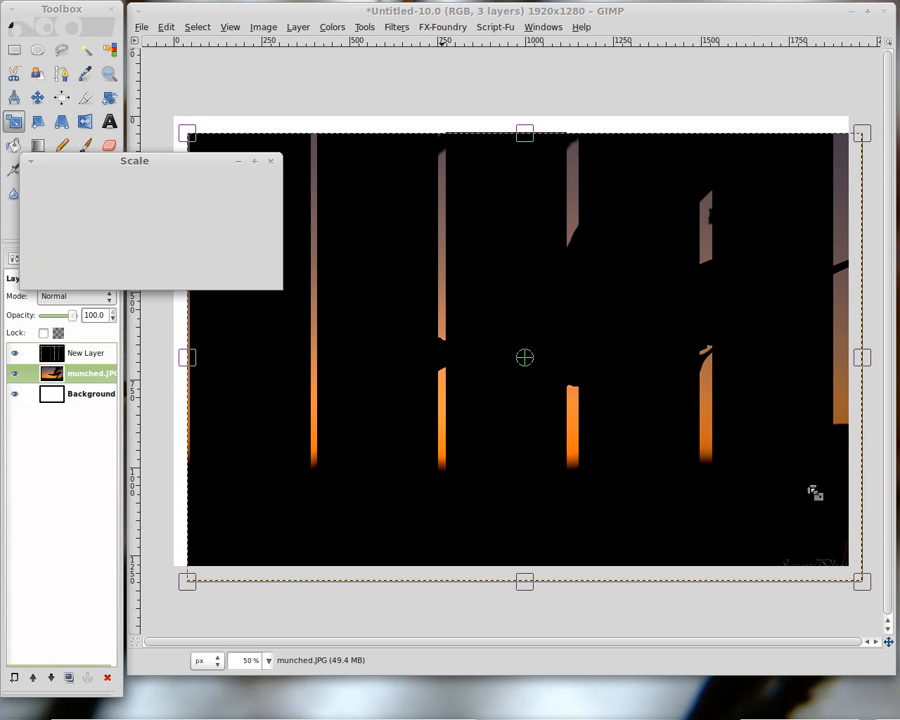
mouse_move(835, 553)
mouse_down()
mouse_move(826, 545)
mouse_move(835, 551)
mouse_up()
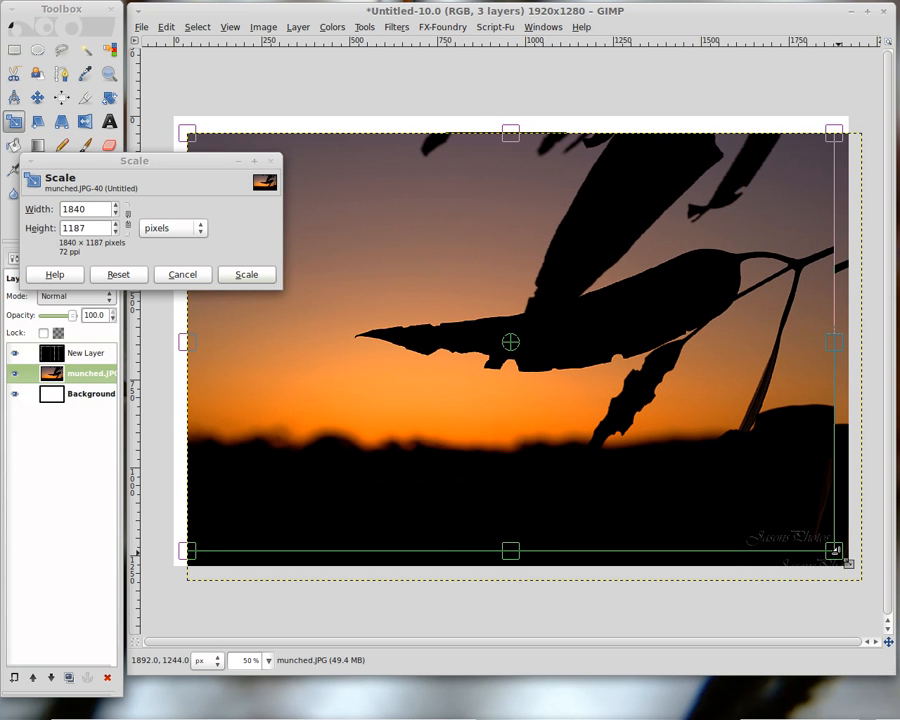
click(255, 276)
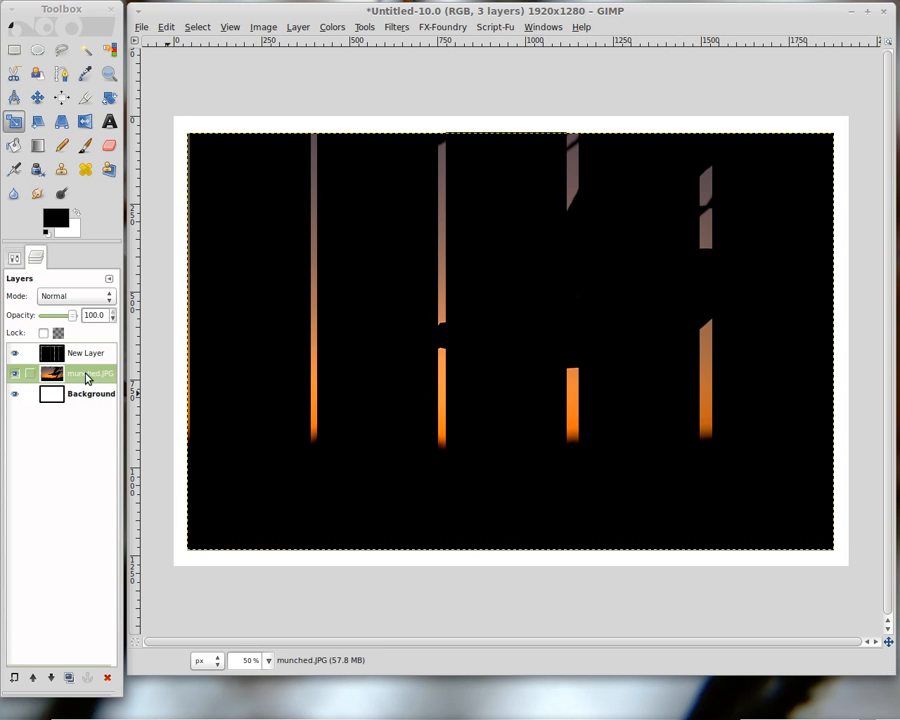
Hide the column layer, copy the visible photo to the clipboard, and show the column layer again.
click(85, 356)
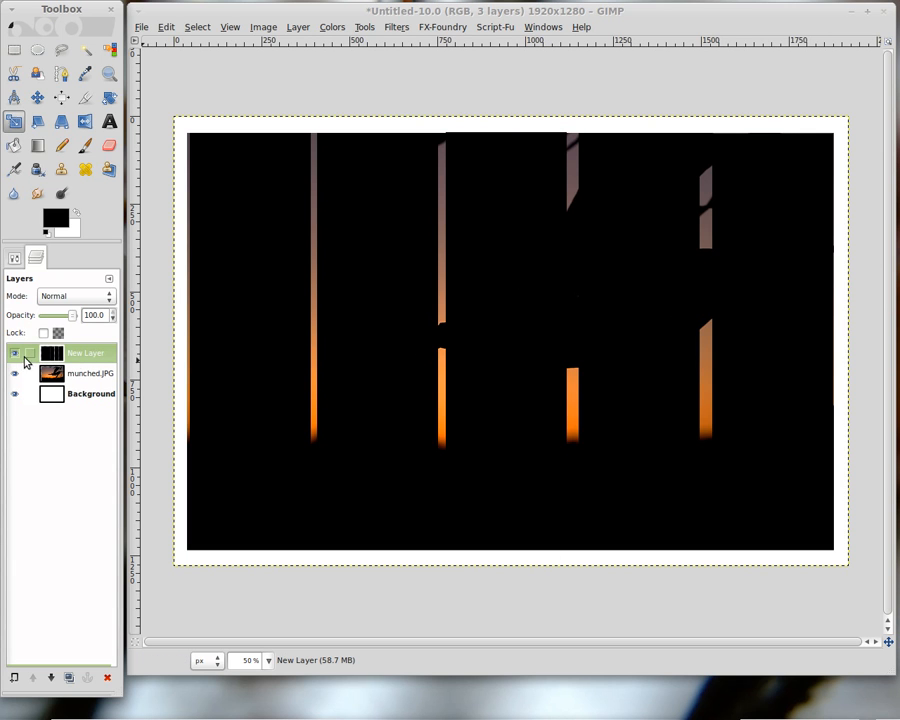
click(15, 354)
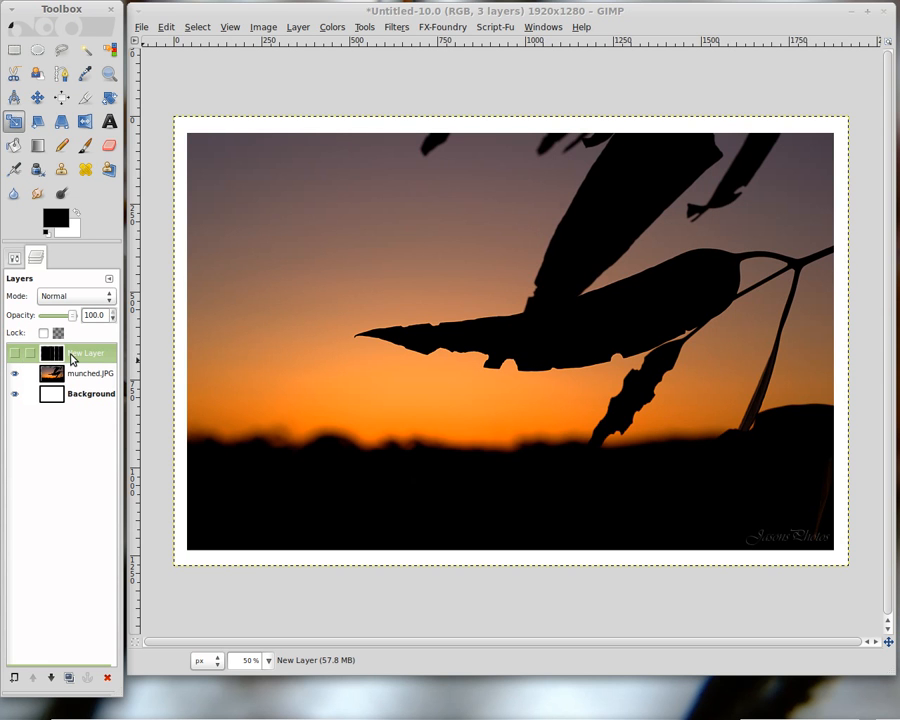
click(167, 28)
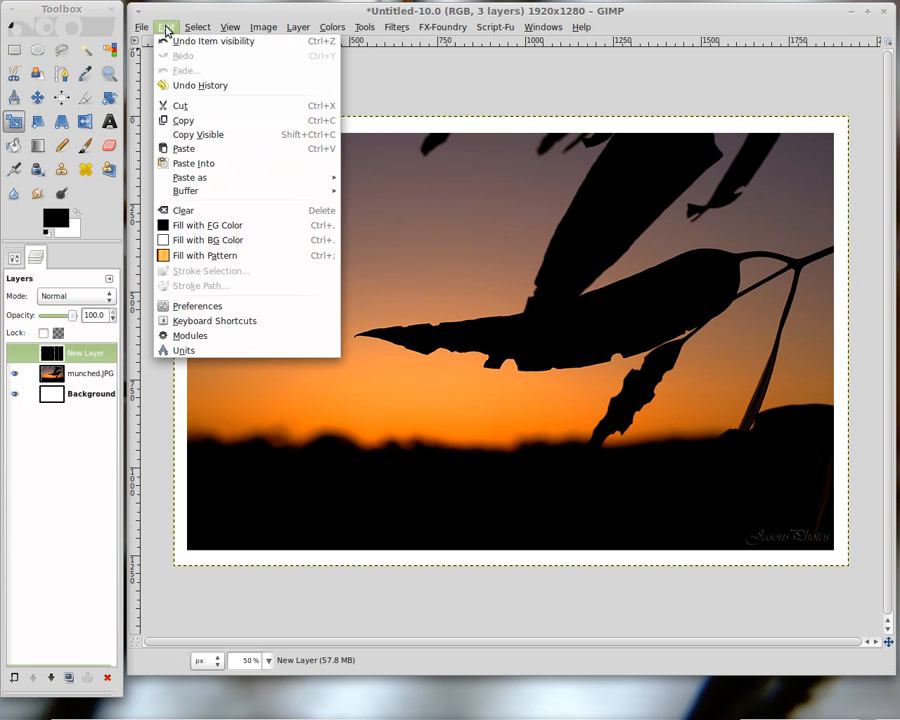
click(206, 135)
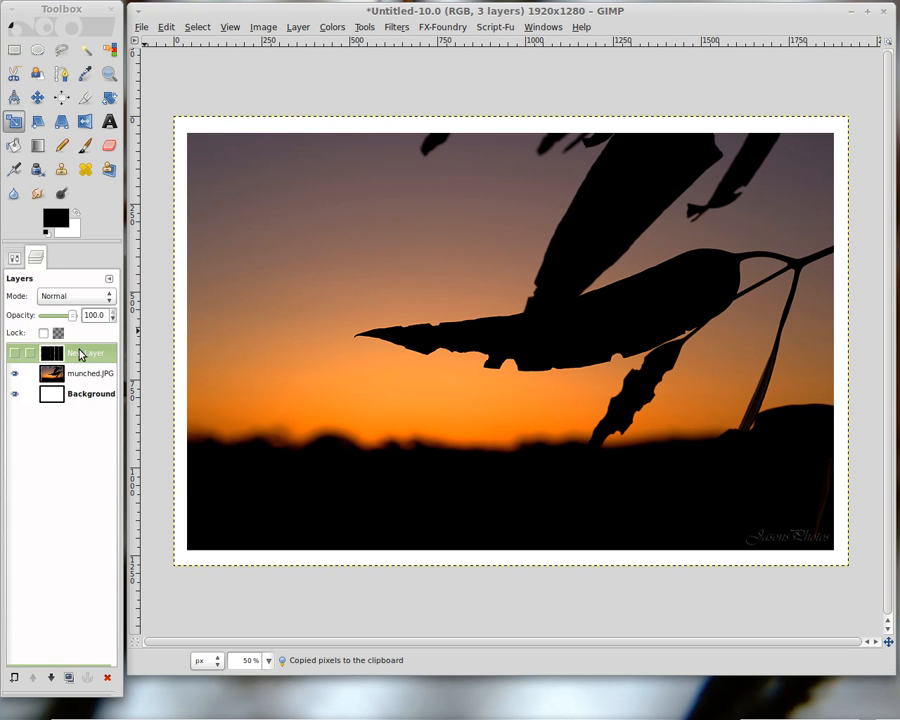
click(14, 355)
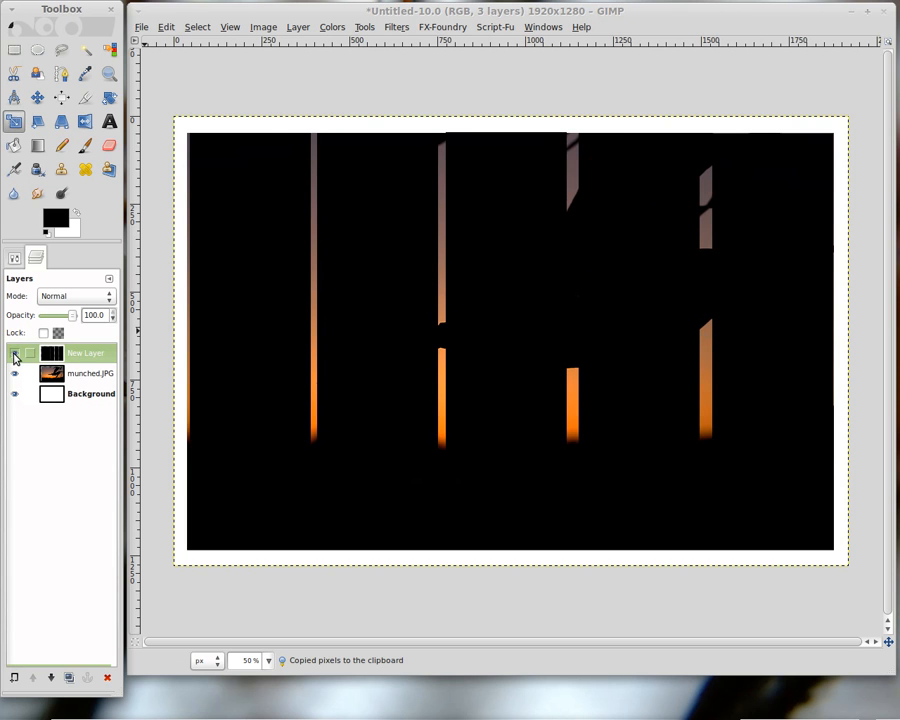
Load the column layer's alpha as a selection, paste the copied photo into it, and anchor it.
right_click(83, 355)
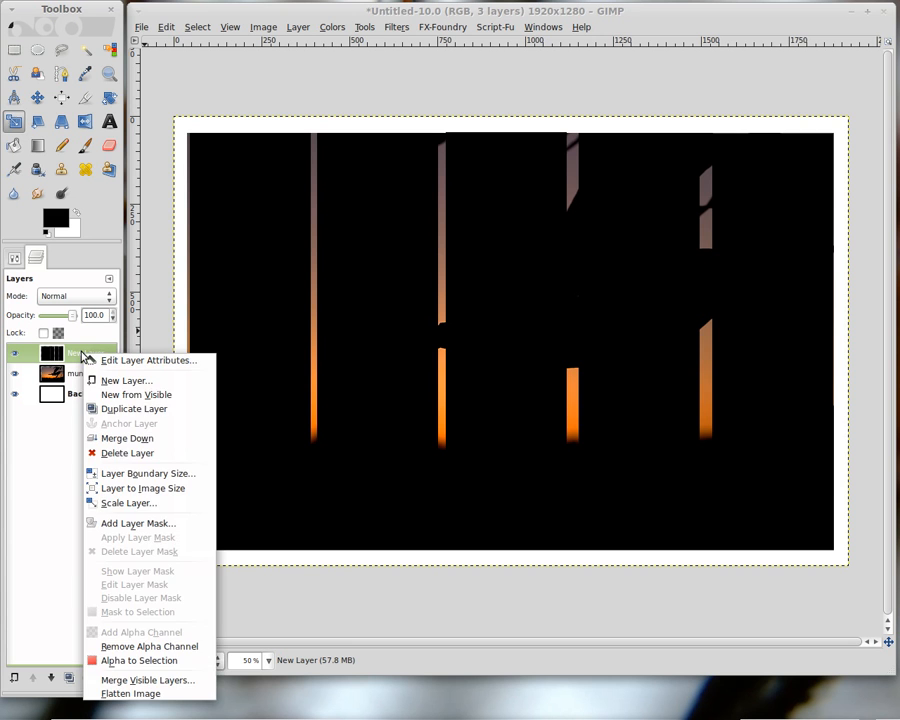
click(130, 662)
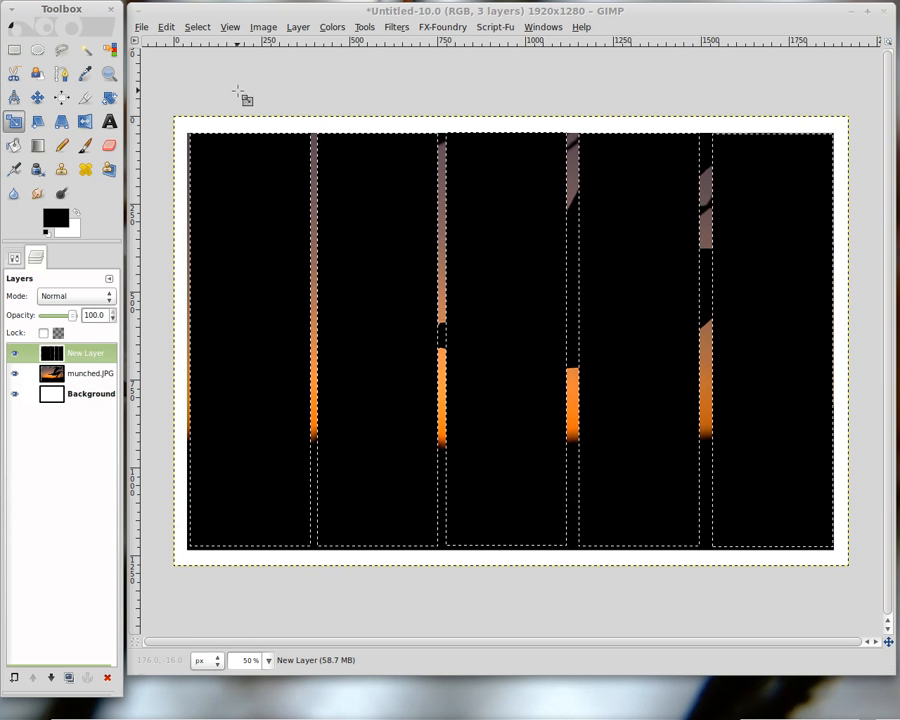
click(167, 30)
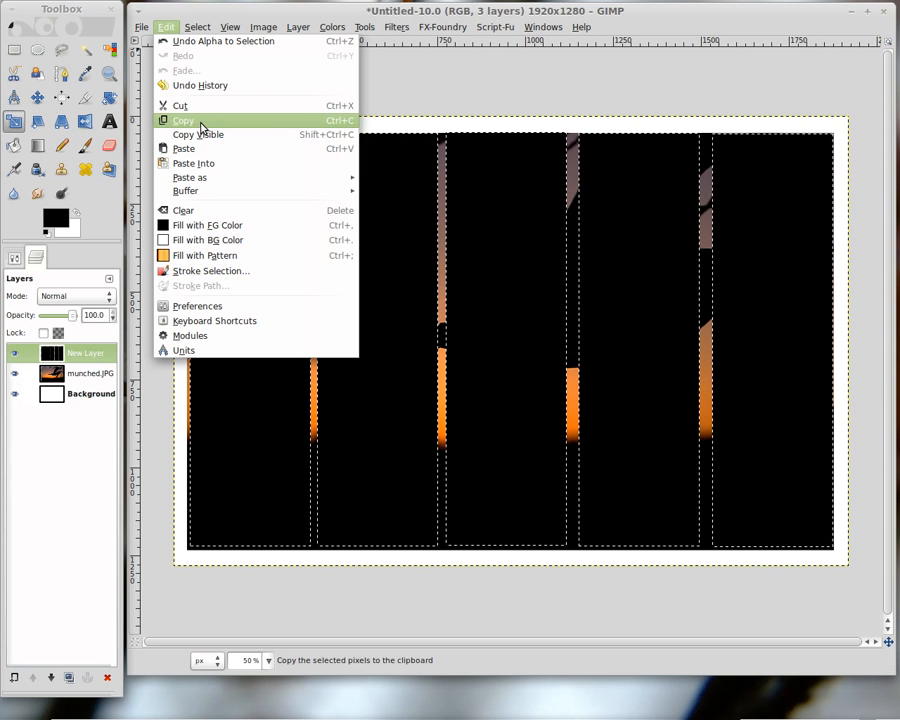
click(197, 166)
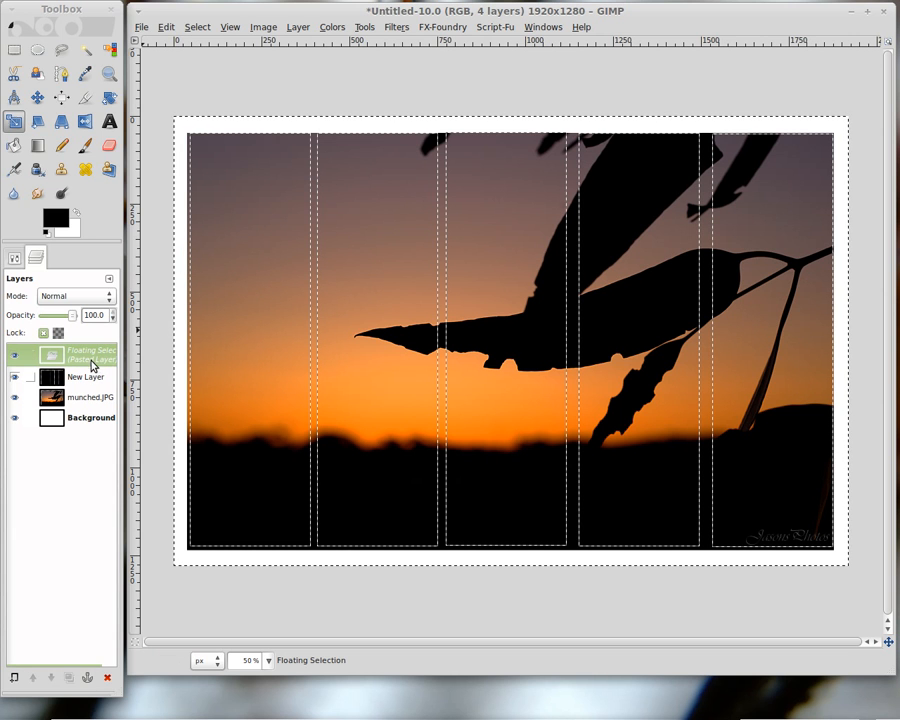
click(88, 679)
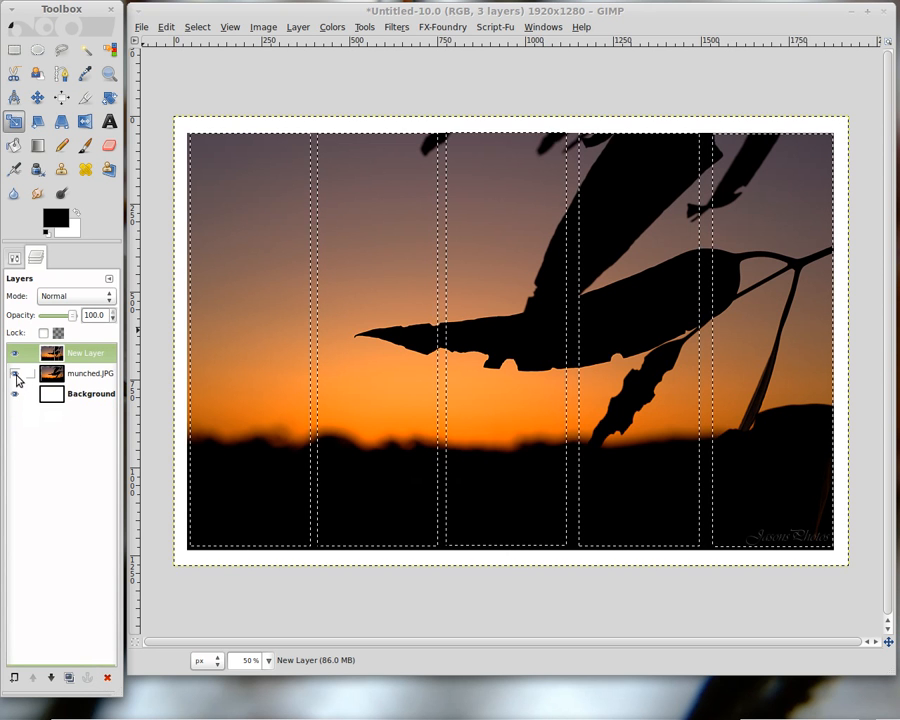
Delete the munched.JPG layer and remove the selection.
click(90, 375)
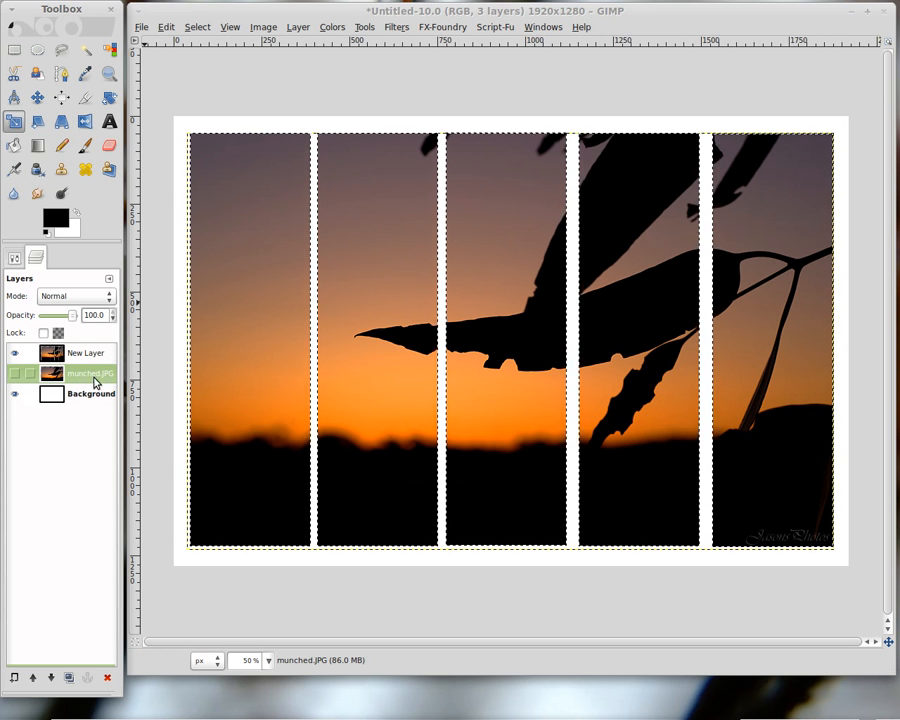
click(107, 680)
click(203, 33)
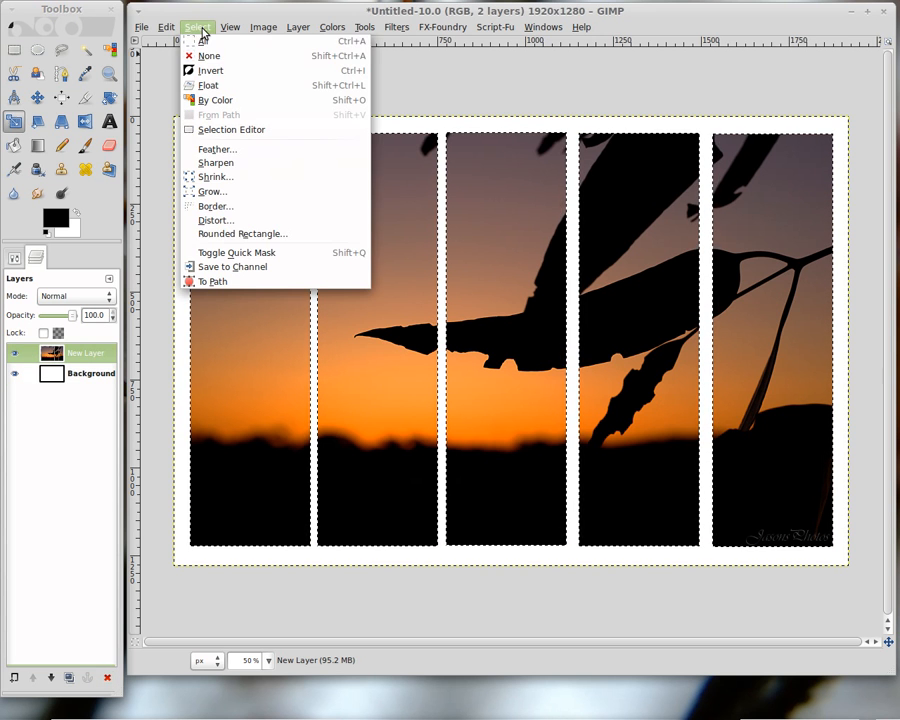
click(209, 55)
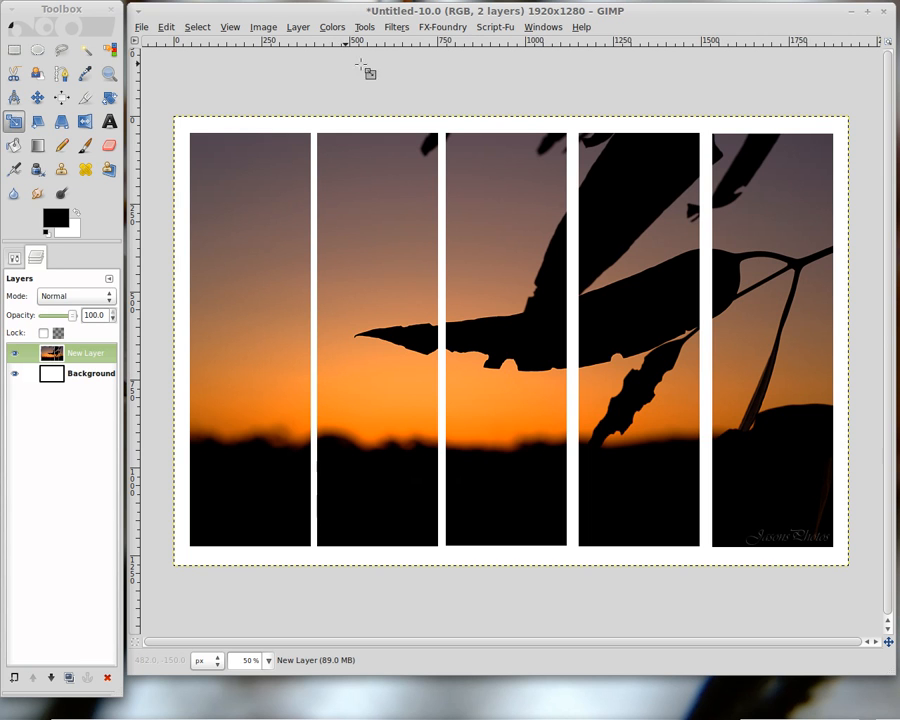
Apply the FX-Foundry Layer Effects Drop Shadow to the photo layer, keeping Normal as the shadow layer mode.
click(397, 28)
mouse_move(436, 190)
mouse_move(446, 148)
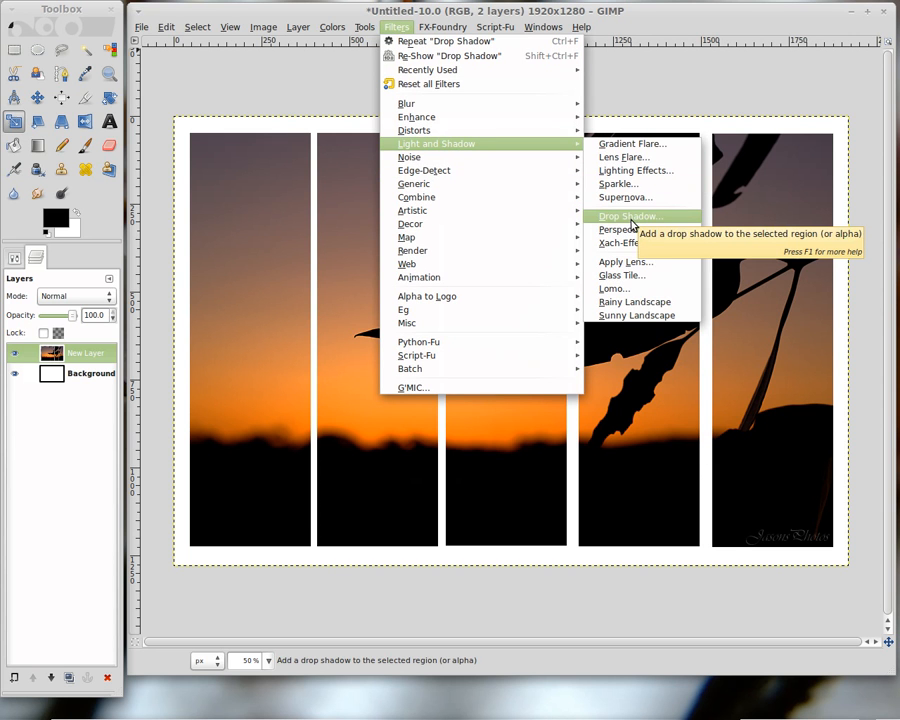
mouse_move(443, 31)
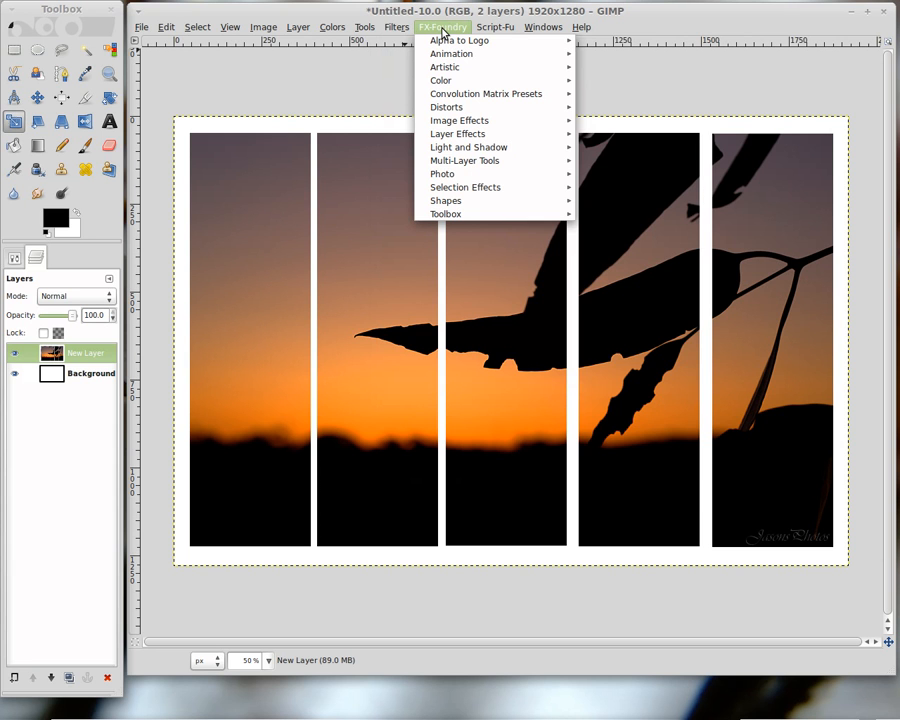
mouse_move(495, 137)
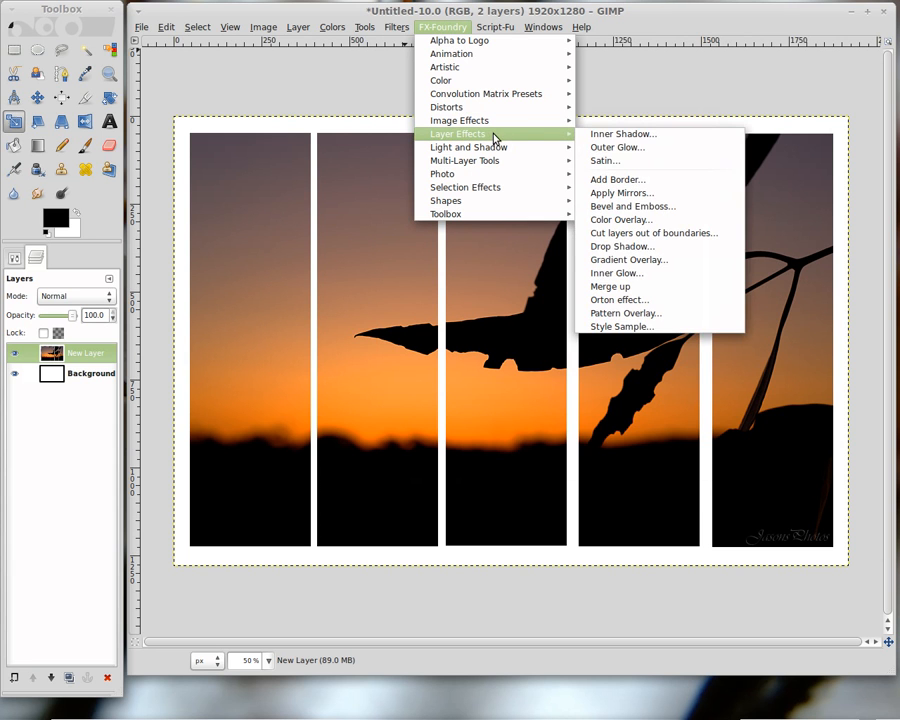
click(632, 247)
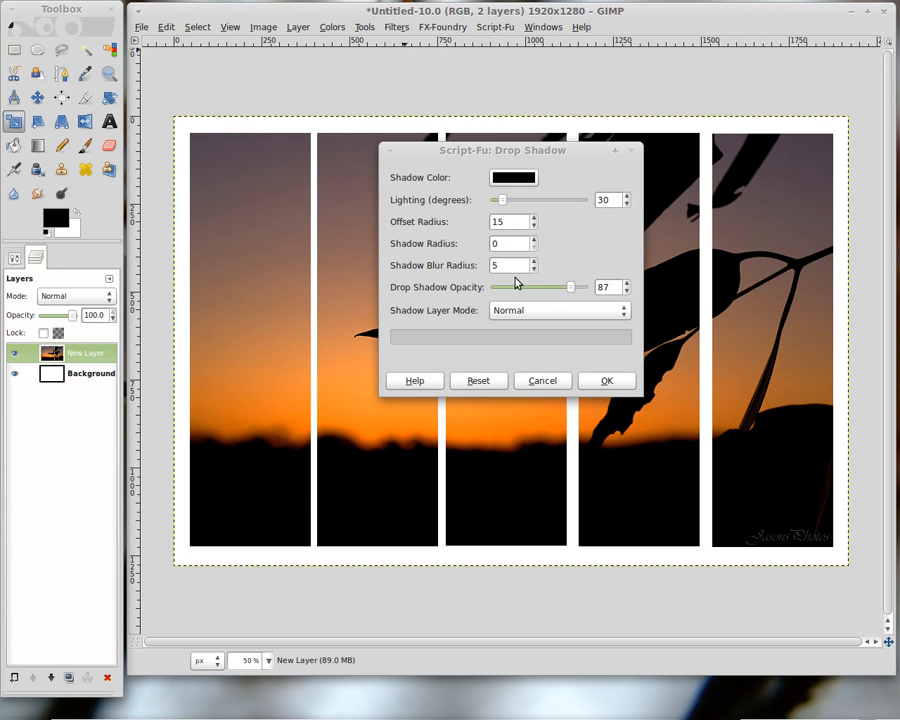
click(546, 311)
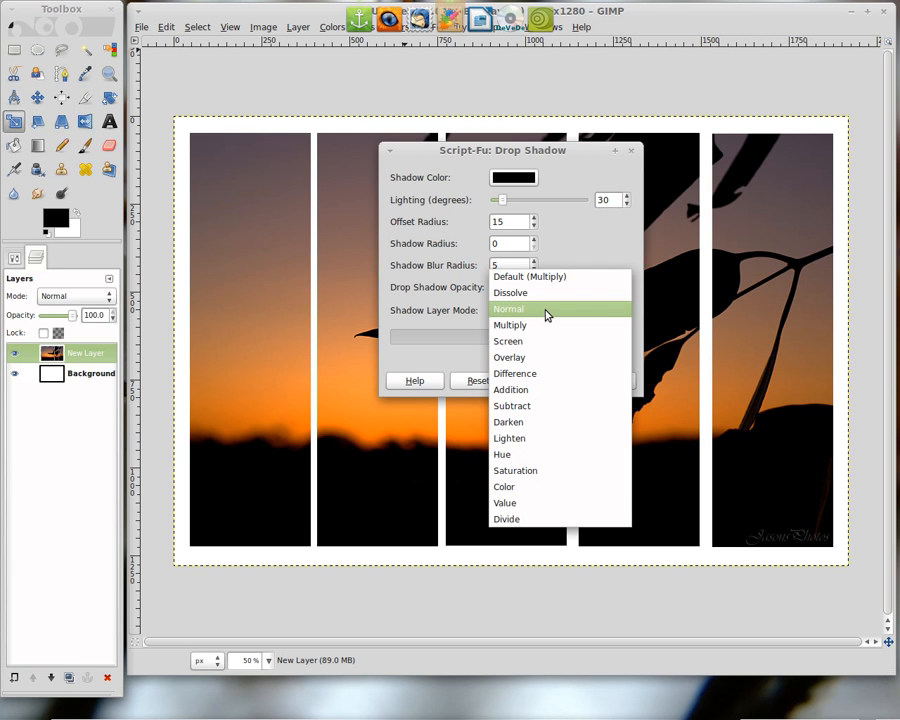
click(546, 311)
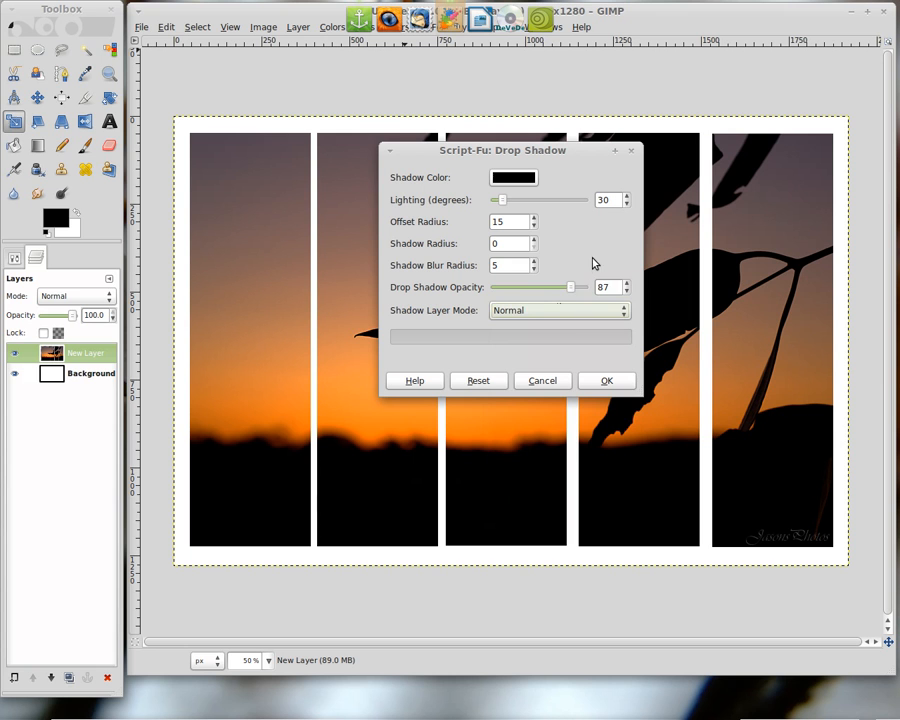
click(603, 381)
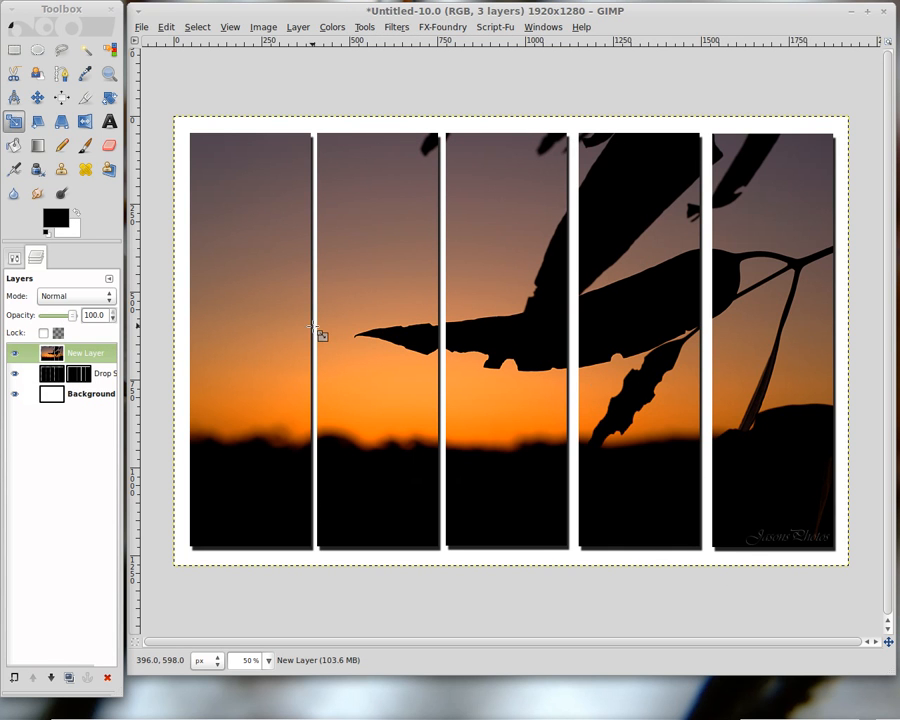
Merge the photo layer down onto the drop shadow layer.
right_click(91, 356)
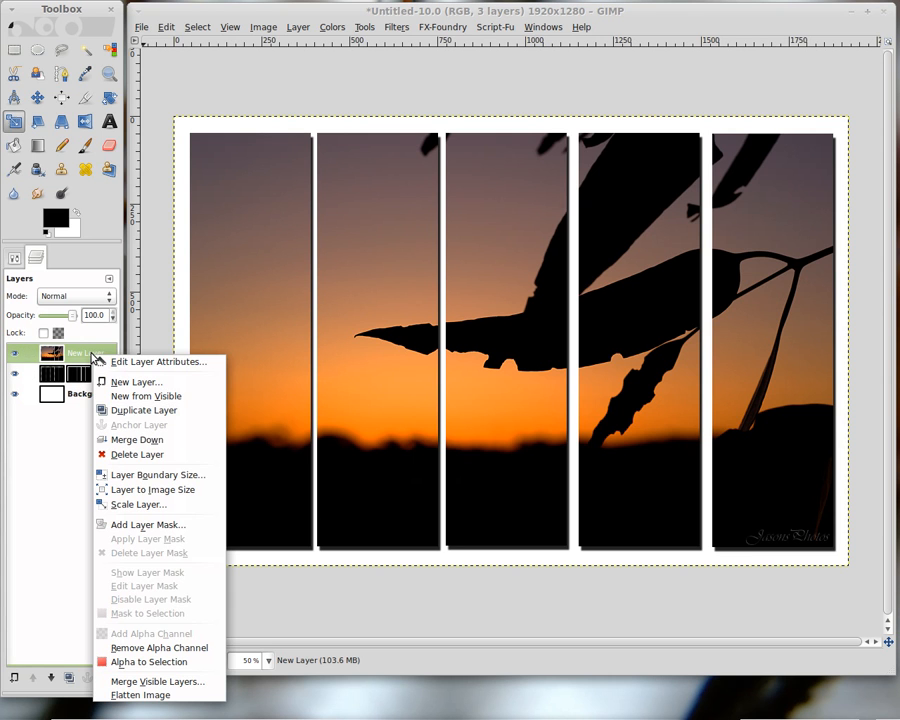
click(125, 440)
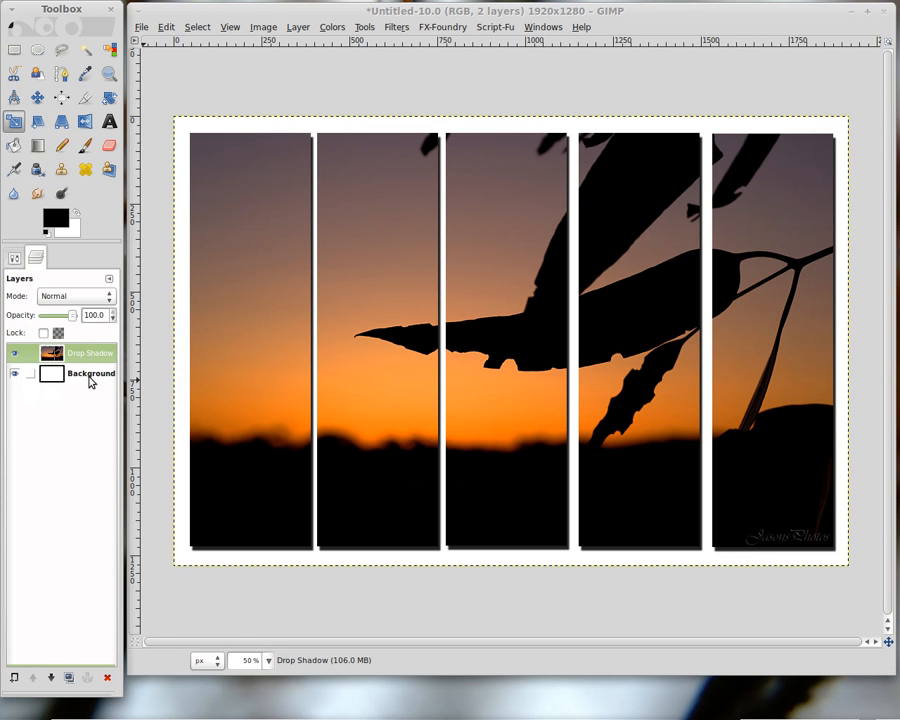
Pick a burnt orange foreground colour and bucket-fill the Background layer with it.
click(90, 379)
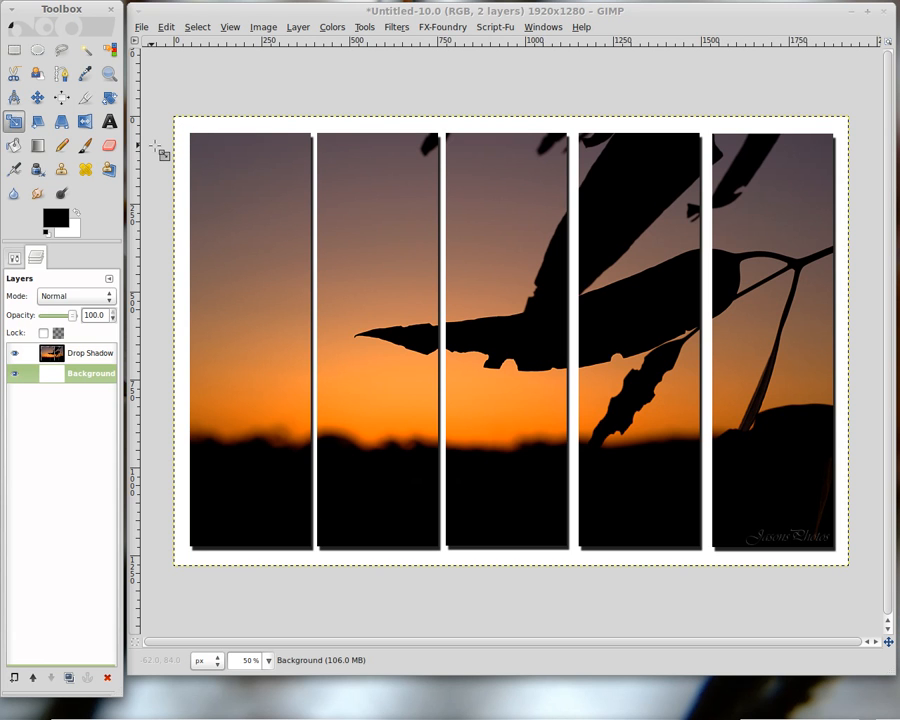
click(16, 147)
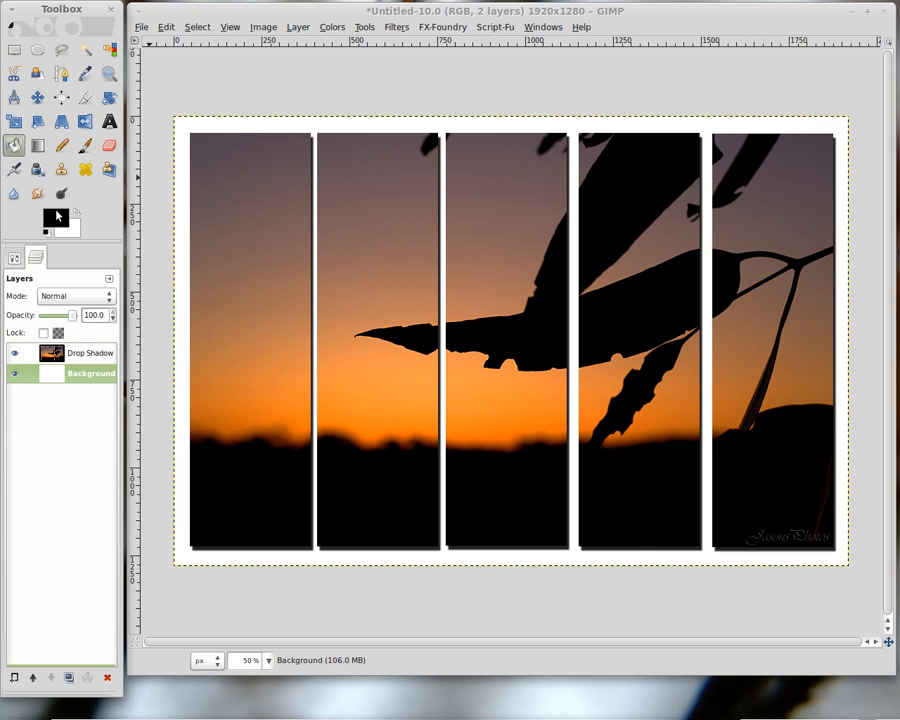
click(57, 217)
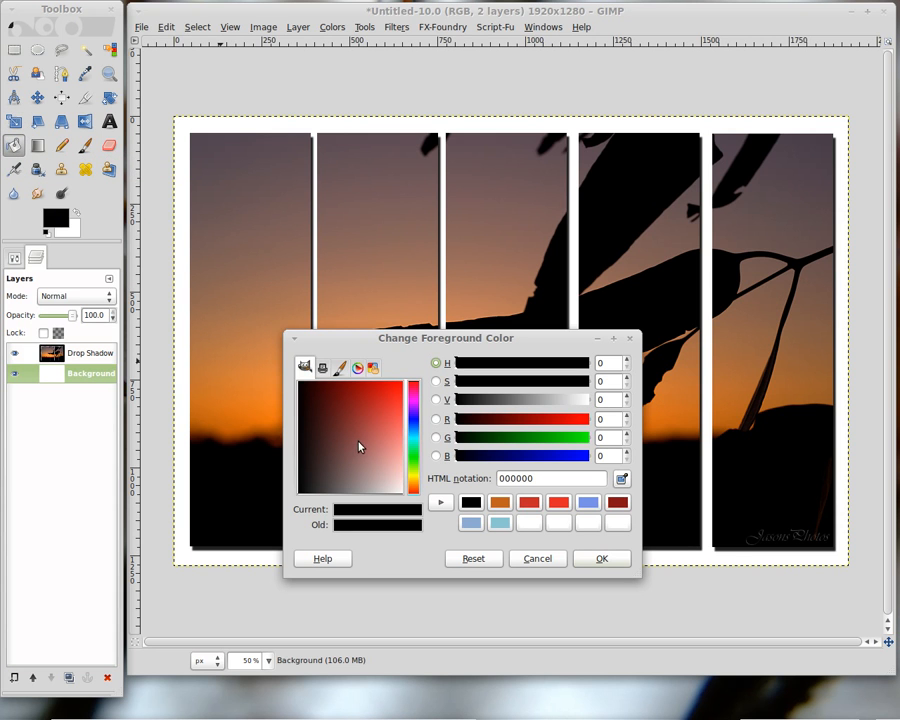
drag(416, 471, 377, 400)
click(597, 558)
click(188, 119)
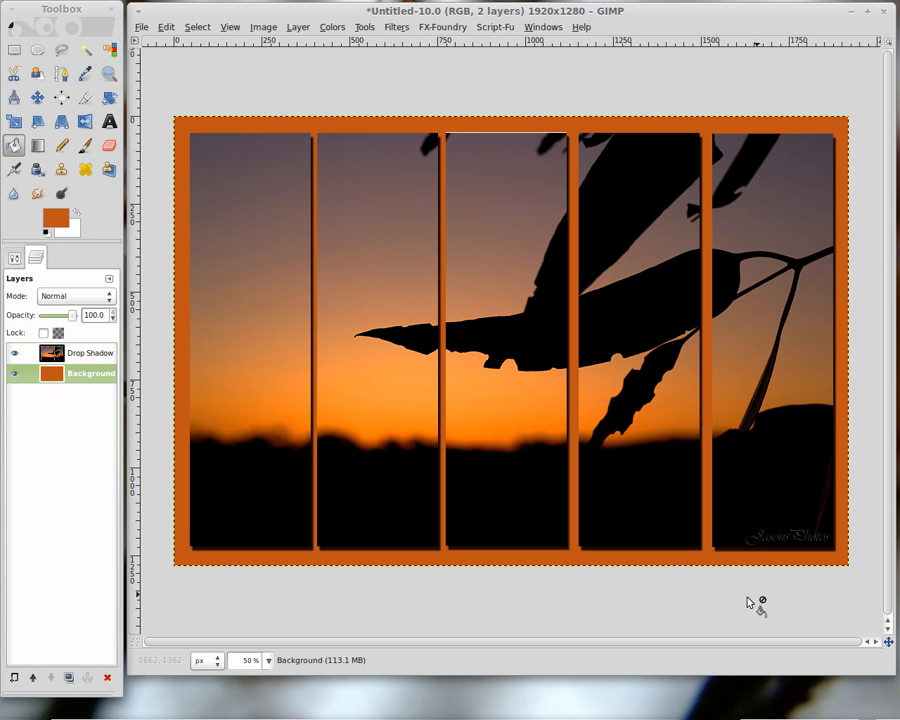
mouse_move(755, 713)
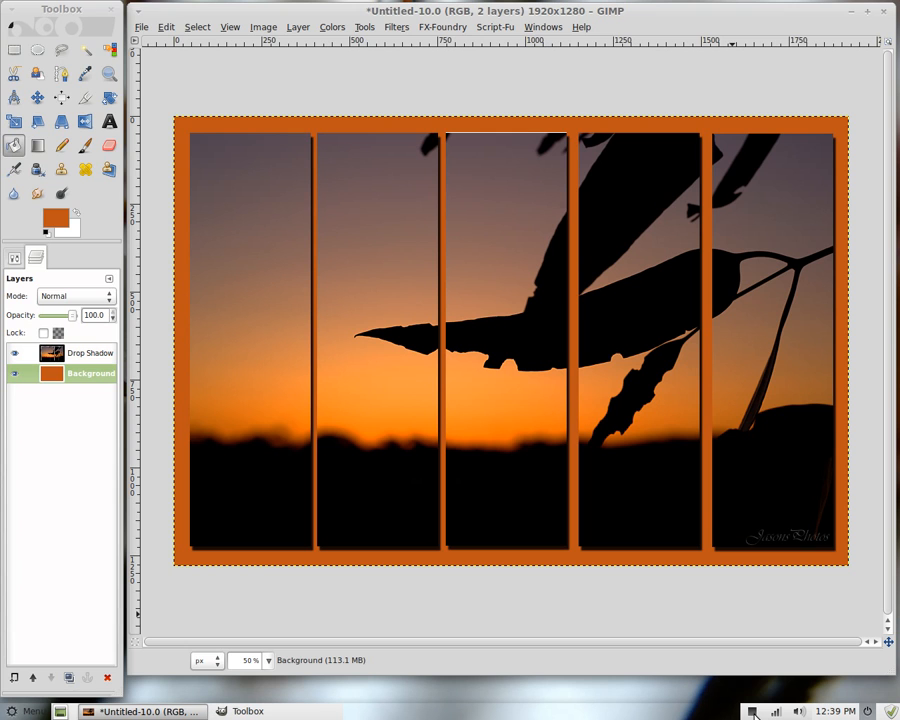